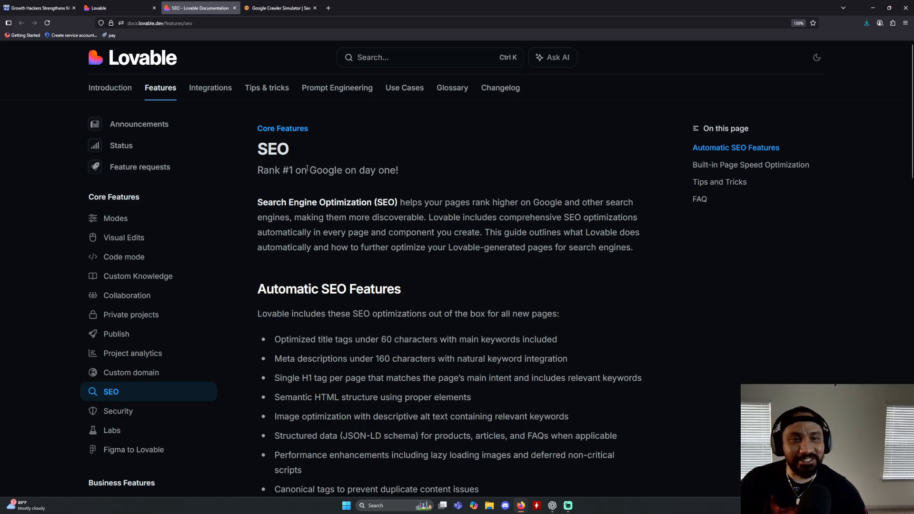
Read the introduction of the SEO documentation page, highlighting the passage about Lovable's comprehensive SEO optimizations.
scroll(350, 216, down, 2)
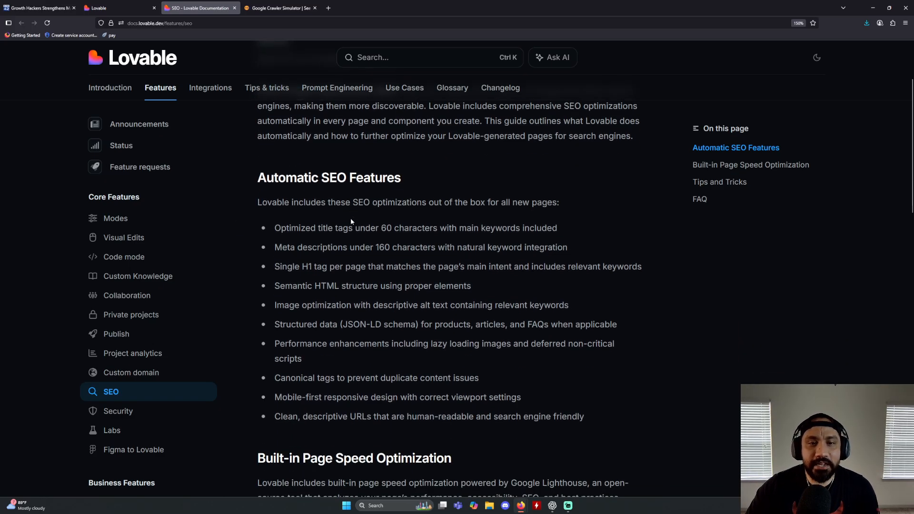
scroll(351, 218, down, 2)
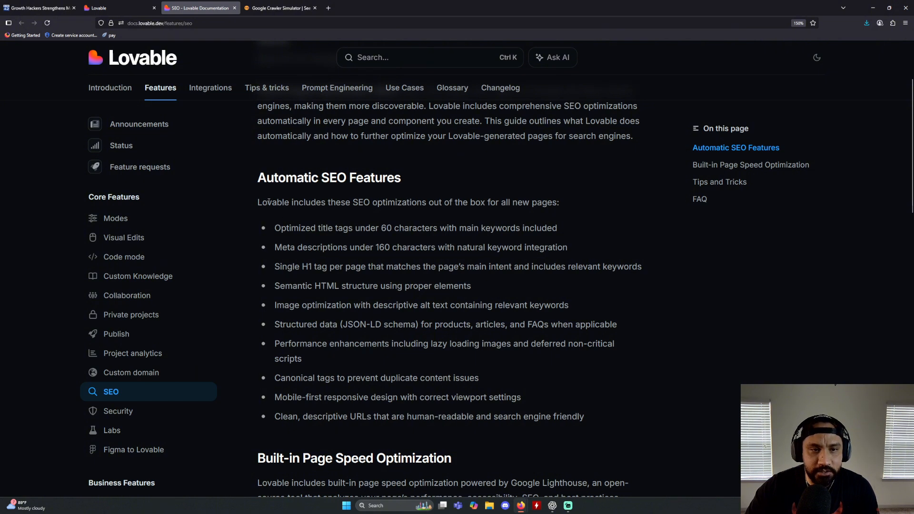
scroll(325, 214, up, 2)
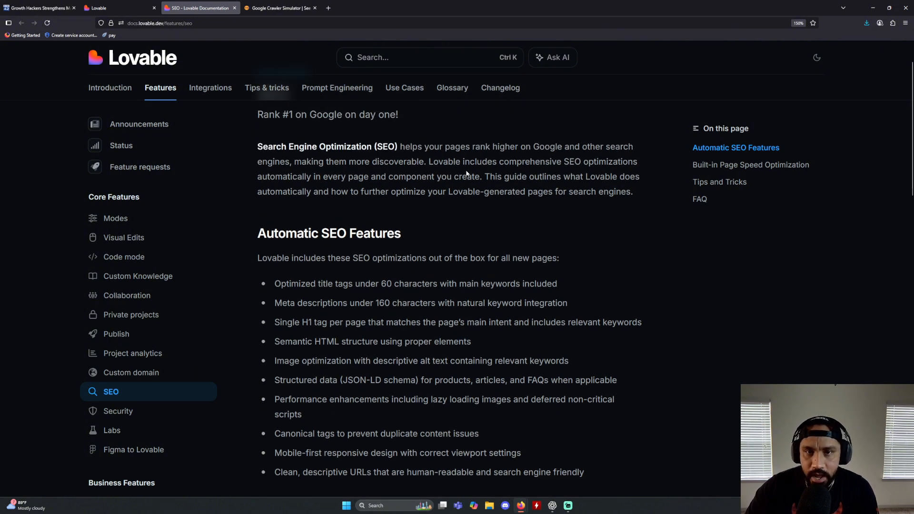
drag(430, 162, 551, 162)
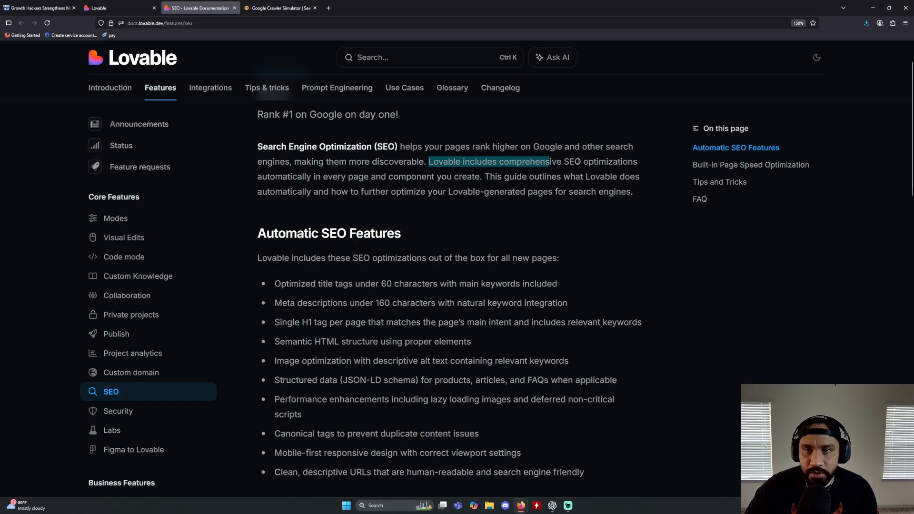
double_click(573, 162)
double_click(621, 162)
click(311, 178)
triple_click(311, 178)
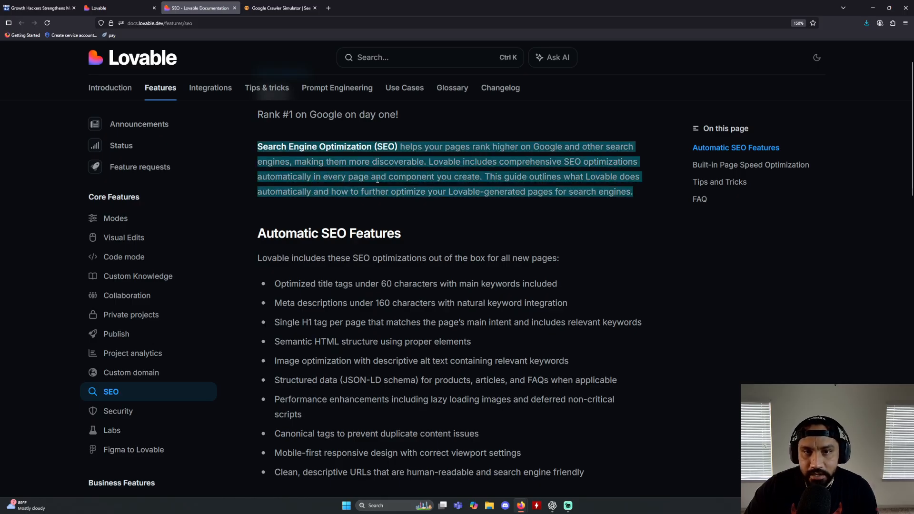
click(415, 179)
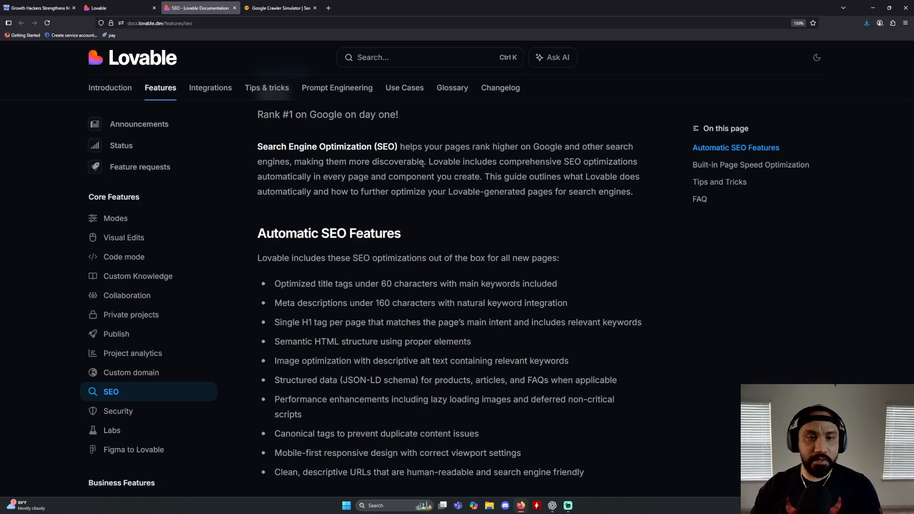
Read the Automatic SEO Features list and the Built-in Page Speed Optimization section, continuing to Tips and Tricks.
scroll(352, 276, down, 3)
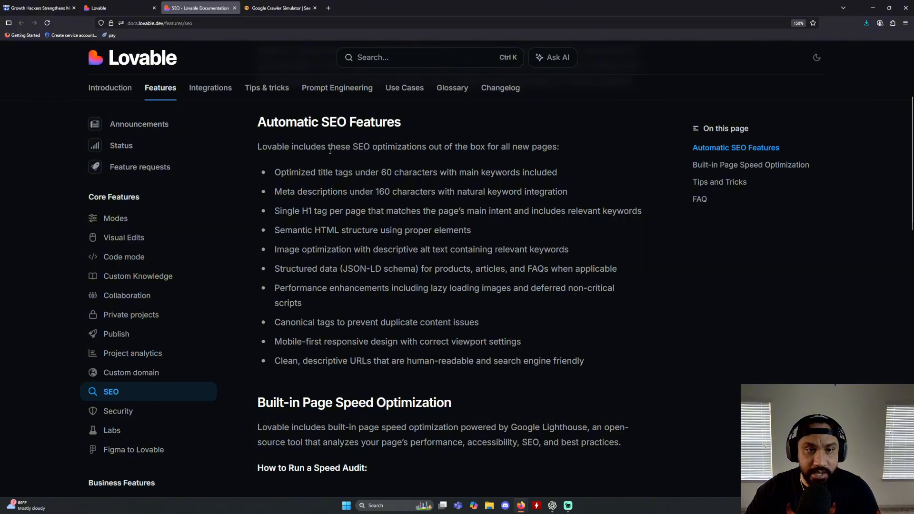
scroll(300, 159, down, 2)
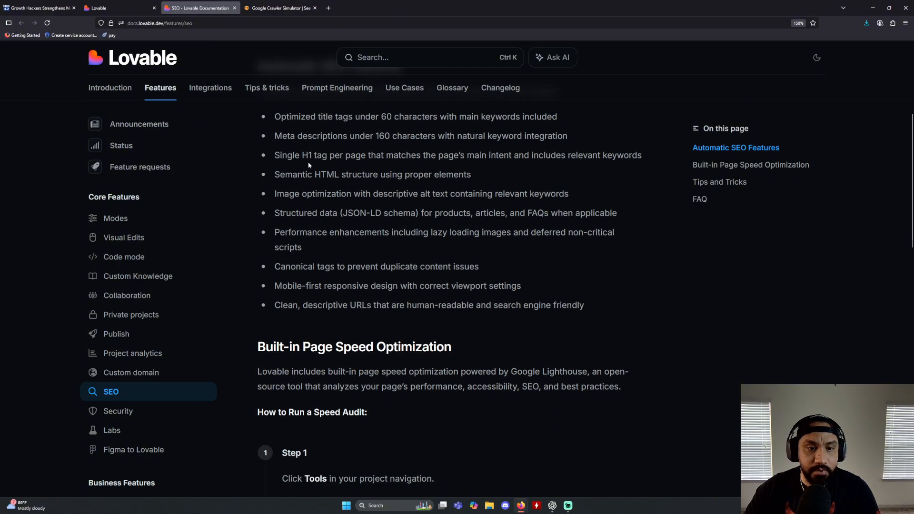
scroll(330, 182, up, 3)
scroll(356, 192, down, 3)
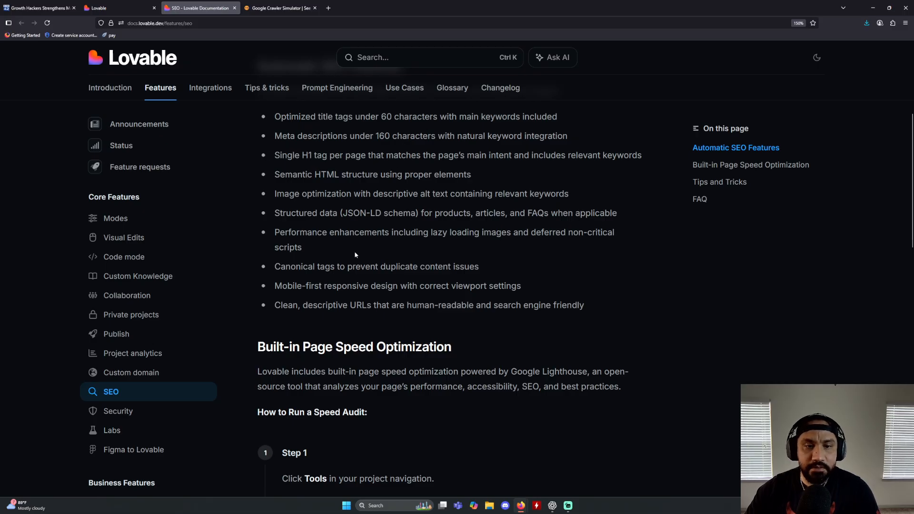
scroll(328, 250, down, 3)
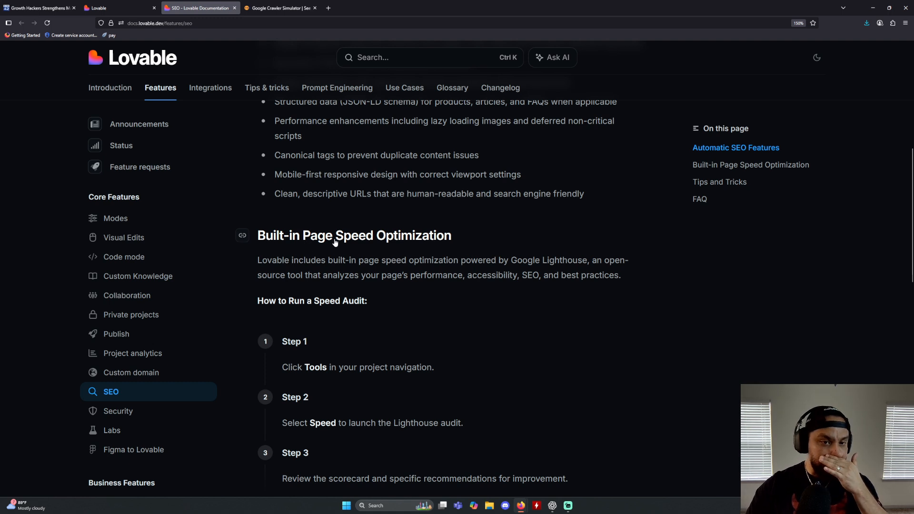
scroll(384, 245, down, 3)
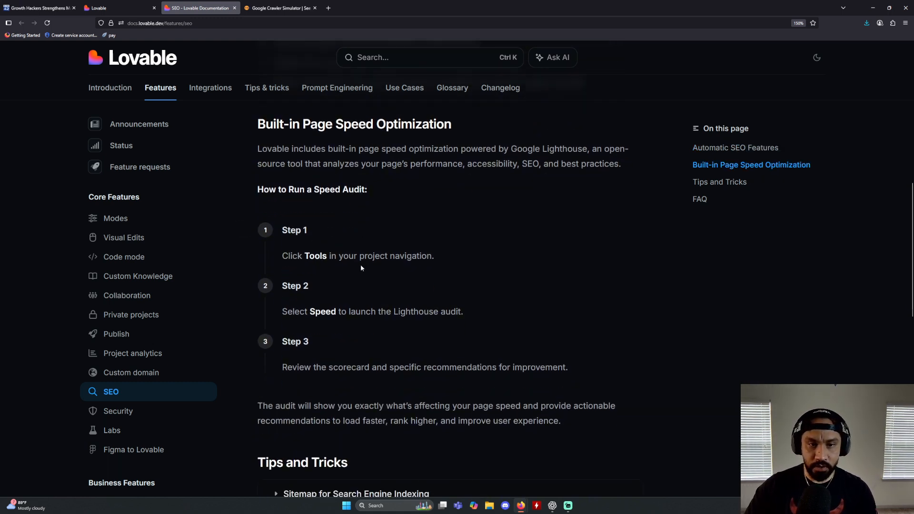
scroll(361, 264, down, 2)
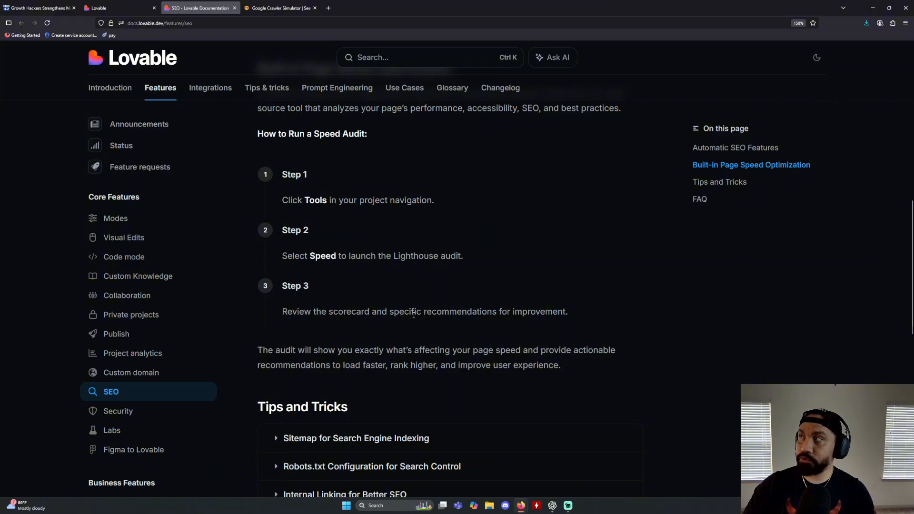
scroll(381, 256, down, 6)
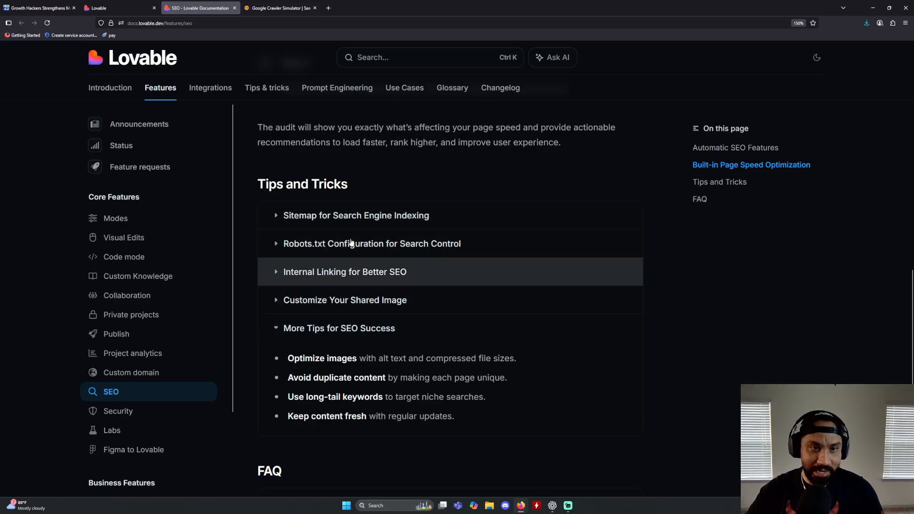
Expand the Sitemap for Search Engine Indexing tip, review its sitemap generation steps, and collapse it again.
click(320, 217)
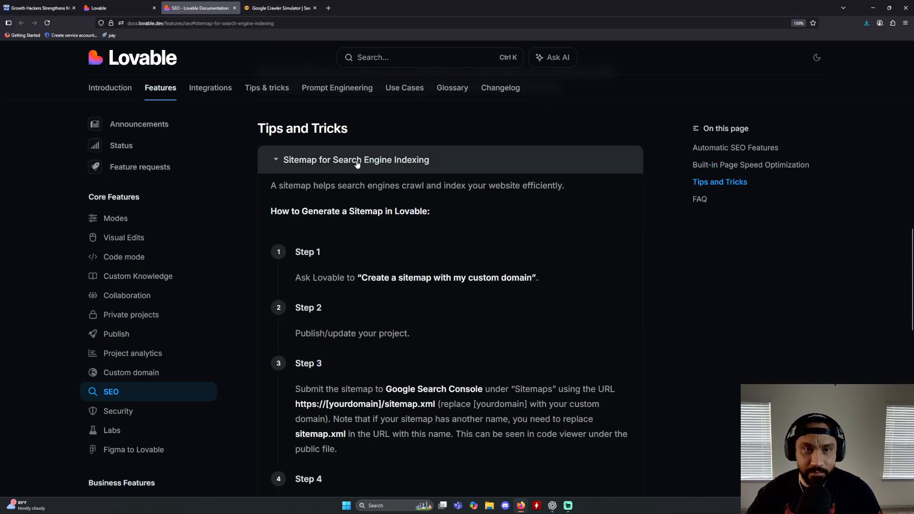
scroll(380, 299, down, 2)
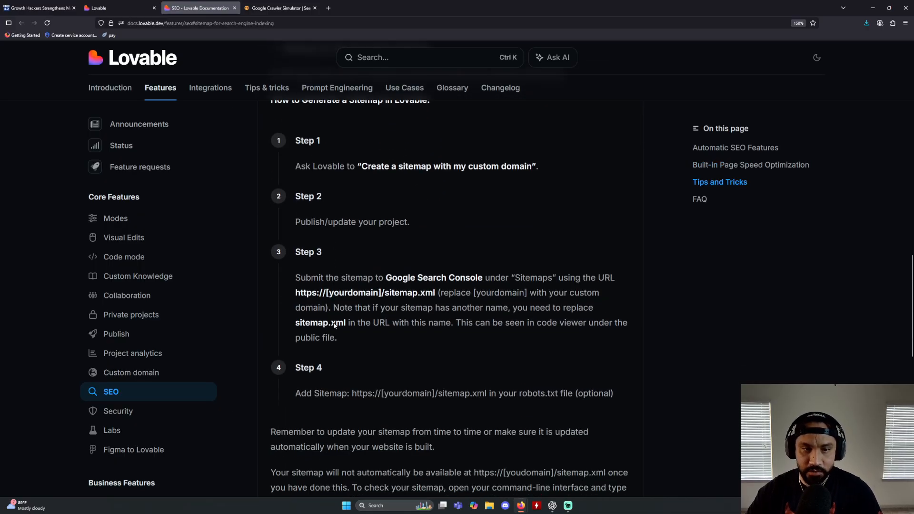
scroll(358, 258, up, 4)
click(340, 220)
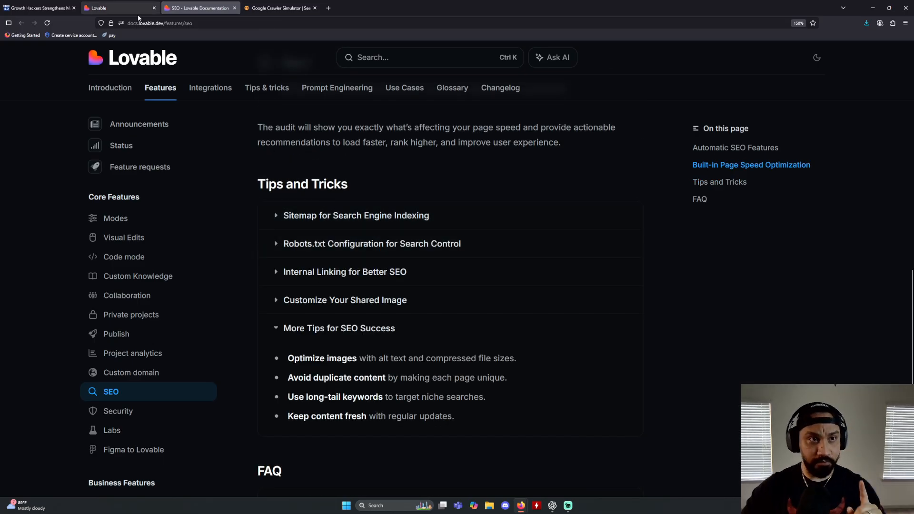
Switch to the Lovable home page and check the What's new announcements and the account's remaining credits.
click(100, 8)
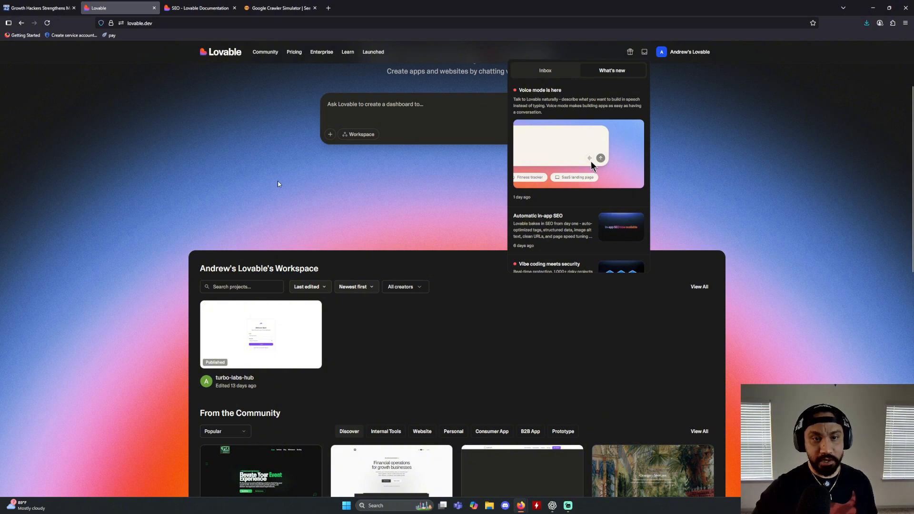
click(288, 204)
scroll(288, 204, up, 3)
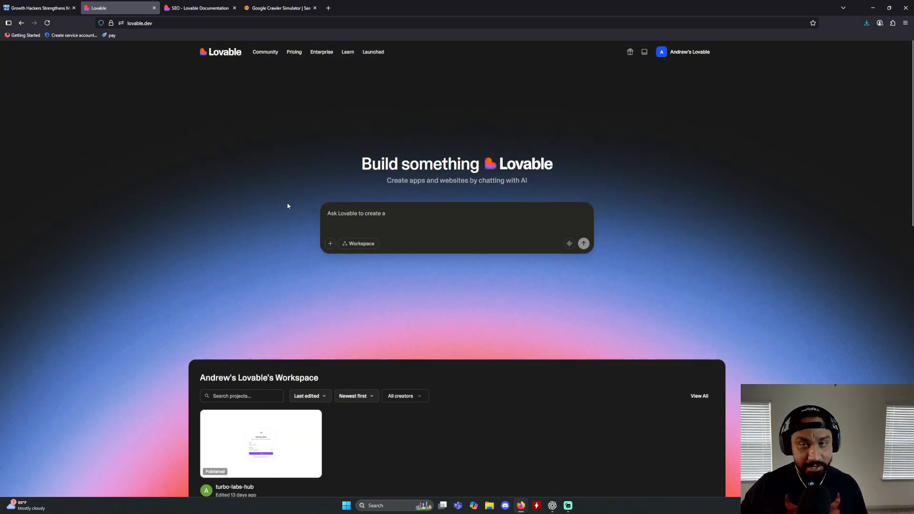
click(645, 53)
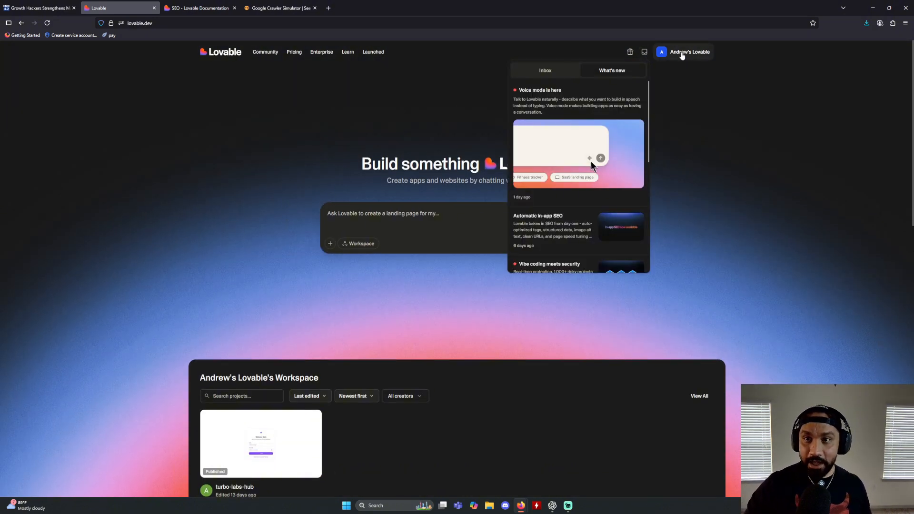
click(683, 54)
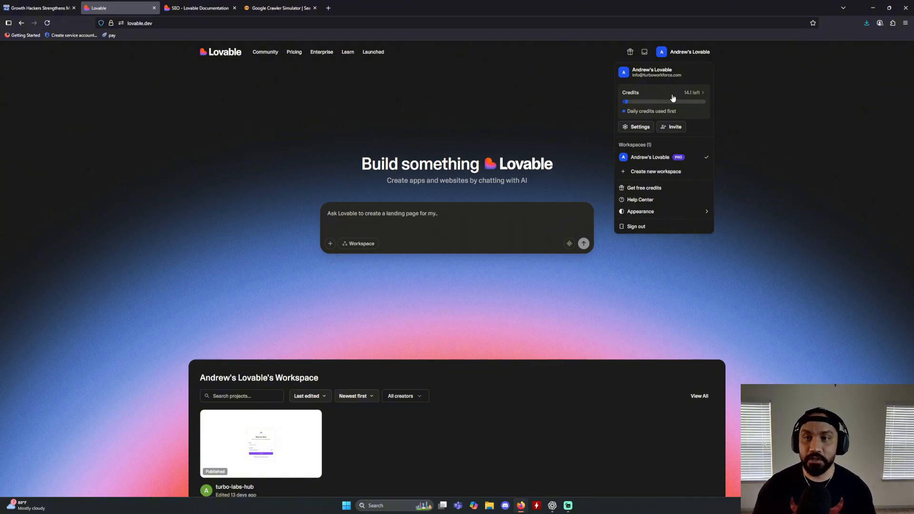
click(535, 101)
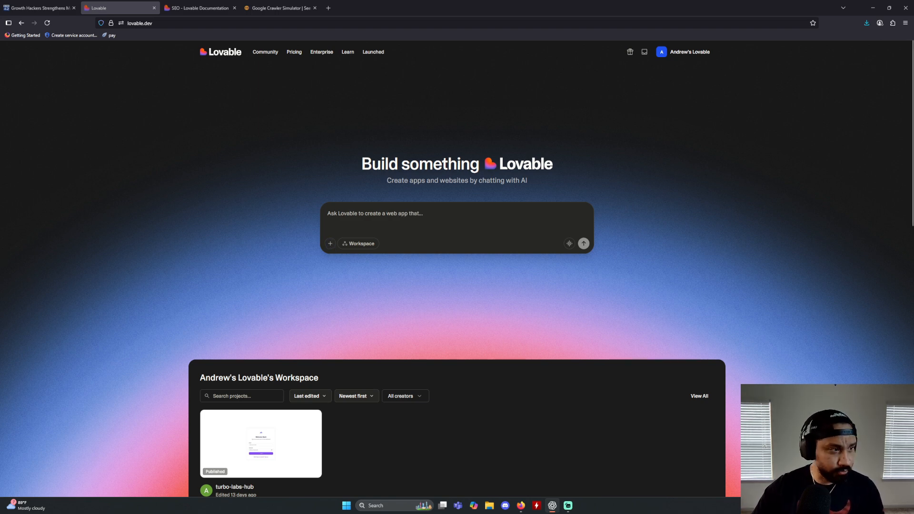
Attach the logo image containing the brand color scheme to the new project prompt.
click(330, 243)
click(357, 260)
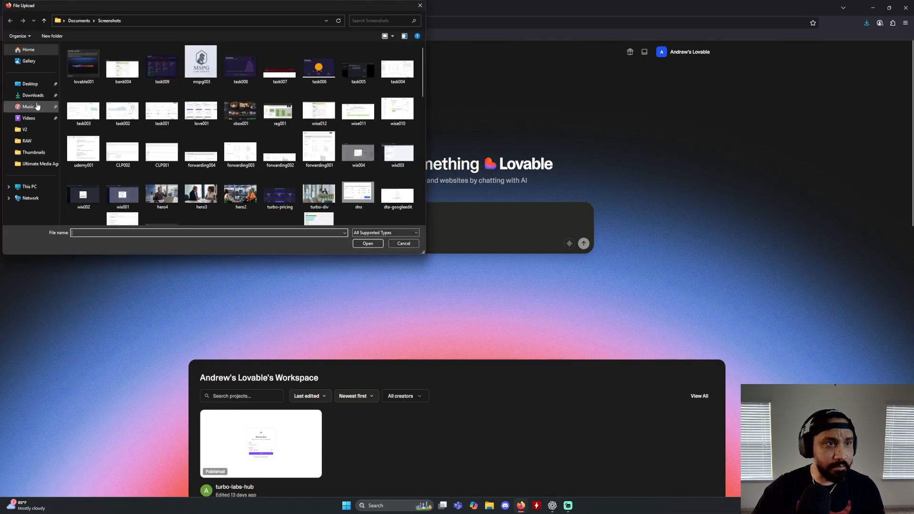
click(24, 129)
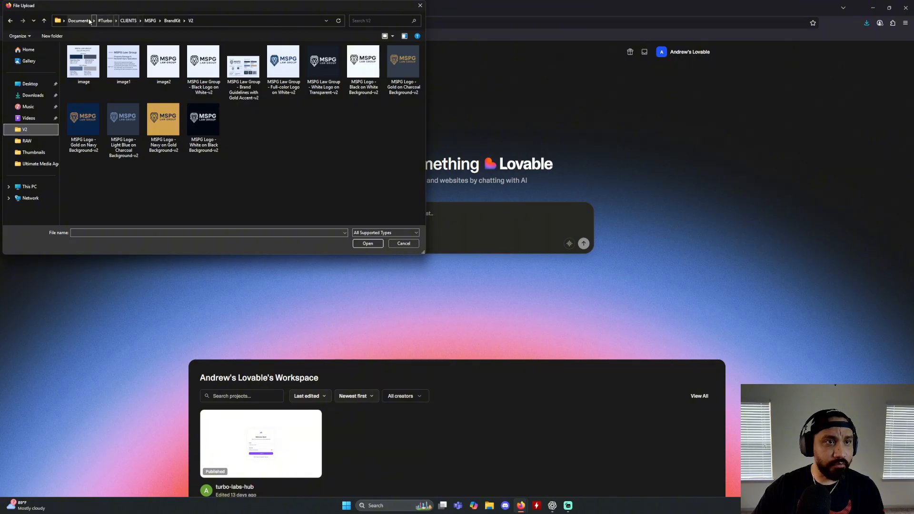
click(79, 20)
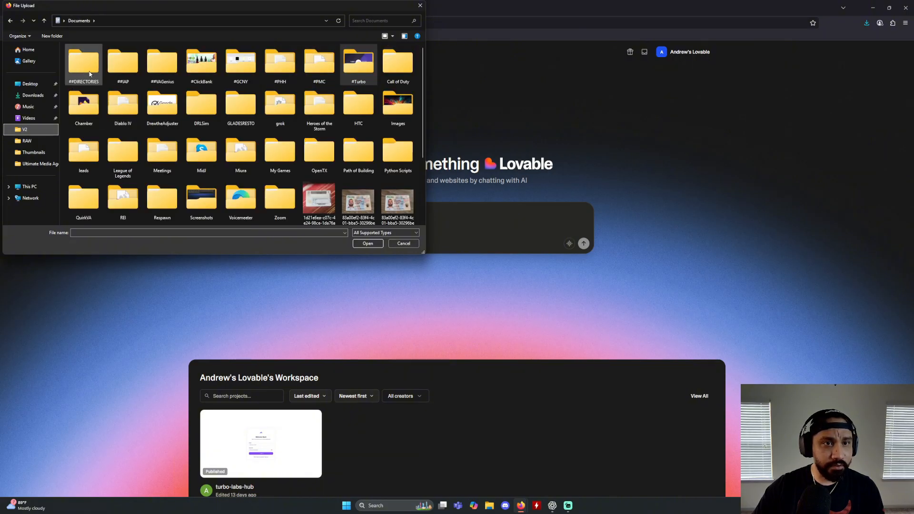
drag(277, 10, 276, 0)
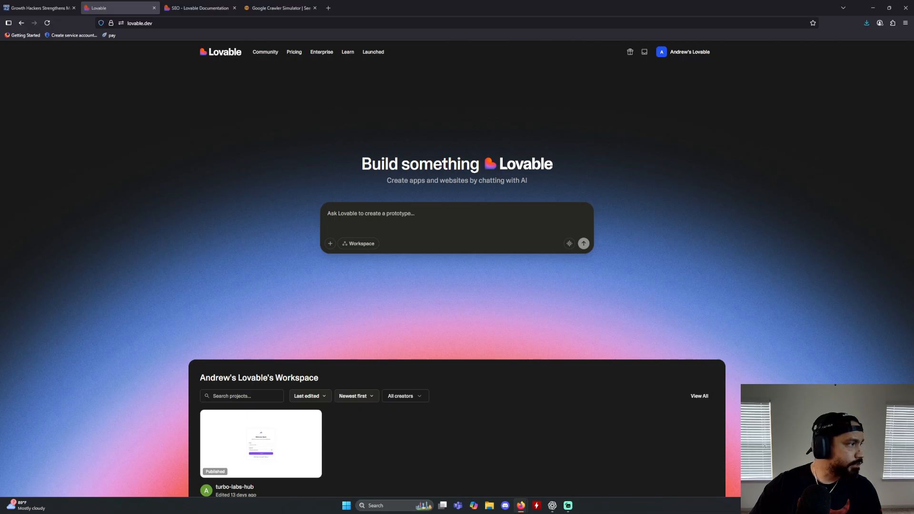
drag(0, 238, 160, 247)
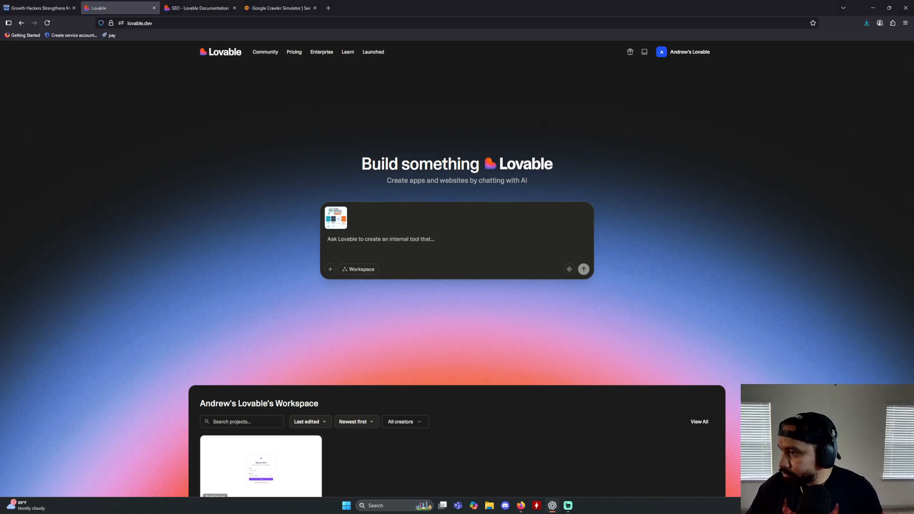
Paste the copied UI-only Directory Setup prompt for the car-mobile-detailing-near-me.com website and submit it to create the project.
click(449, 265)
key(ctrl+v)
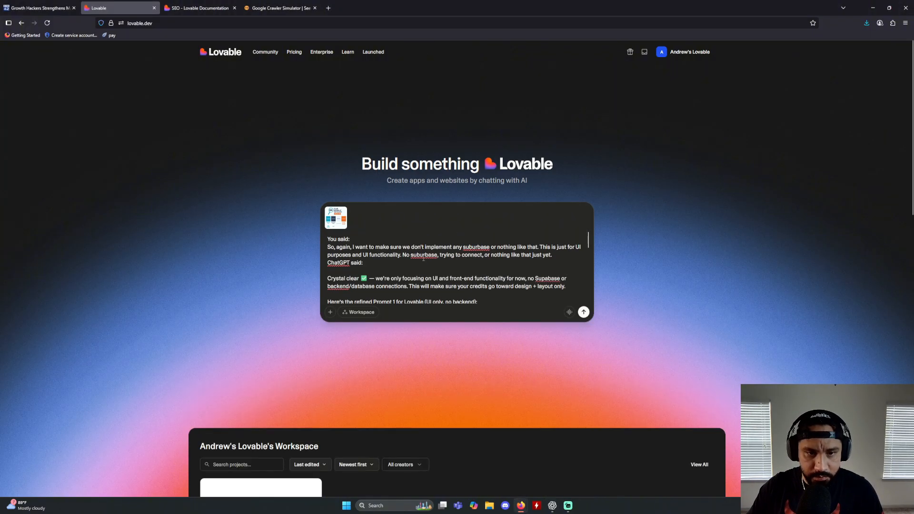
scroll(424, 258, down, 5)
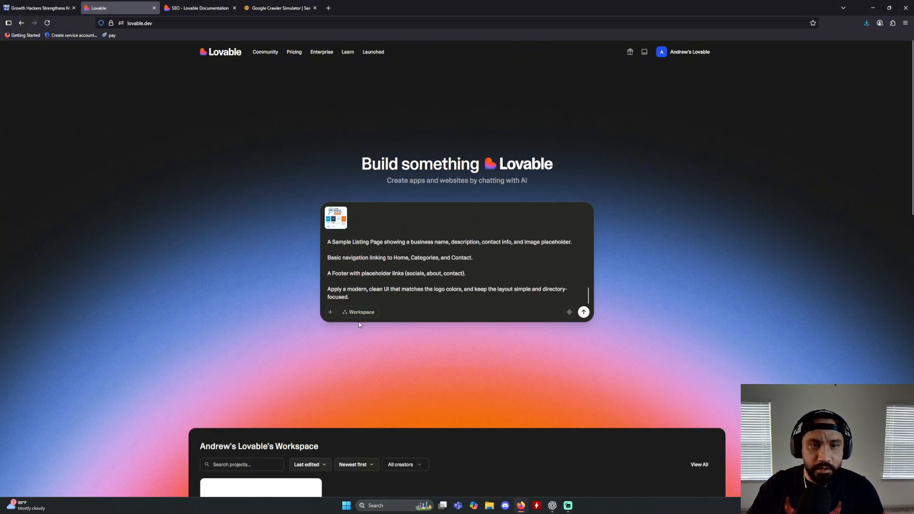
click(584, 313)
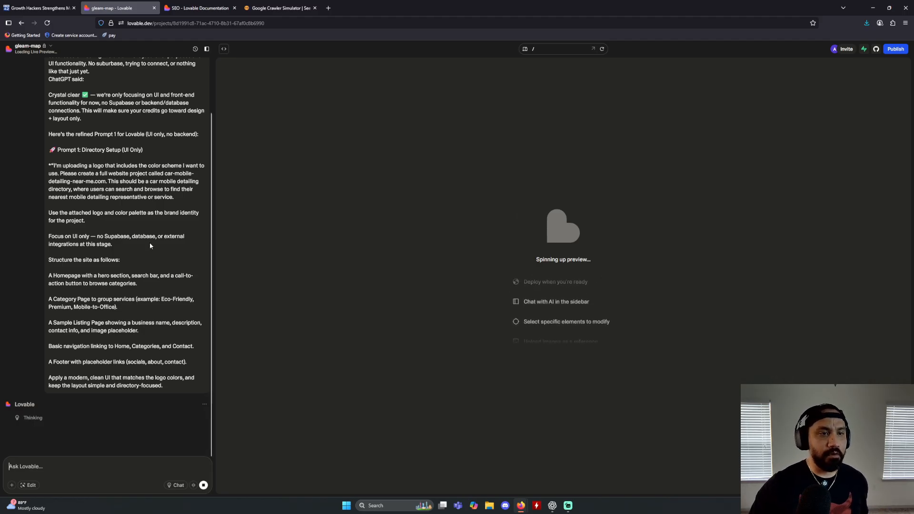
Review the submitted prompt and Lovable's build summary, covering the design system, pages built, key features and suggested next steps.
scroll(135, 278, up, 2)
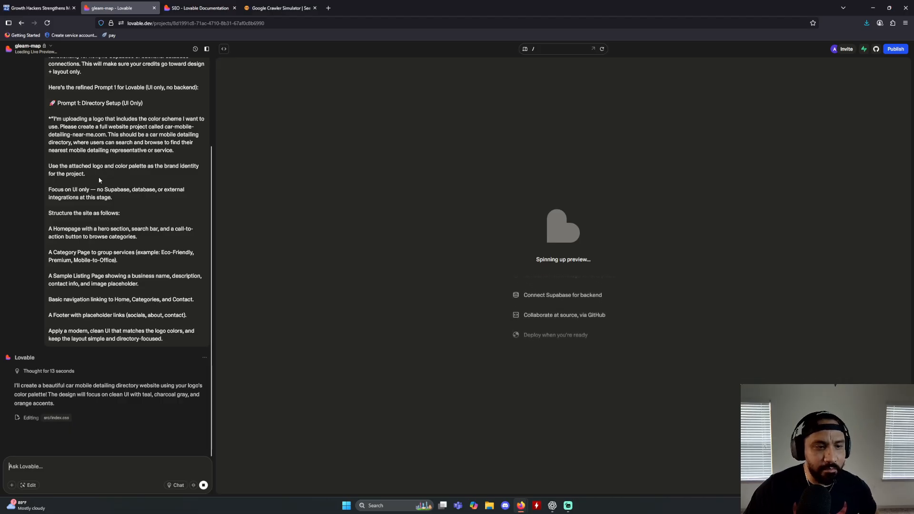
scroll(112, 143, up, 3)
scroll(113, 138, down, 3)
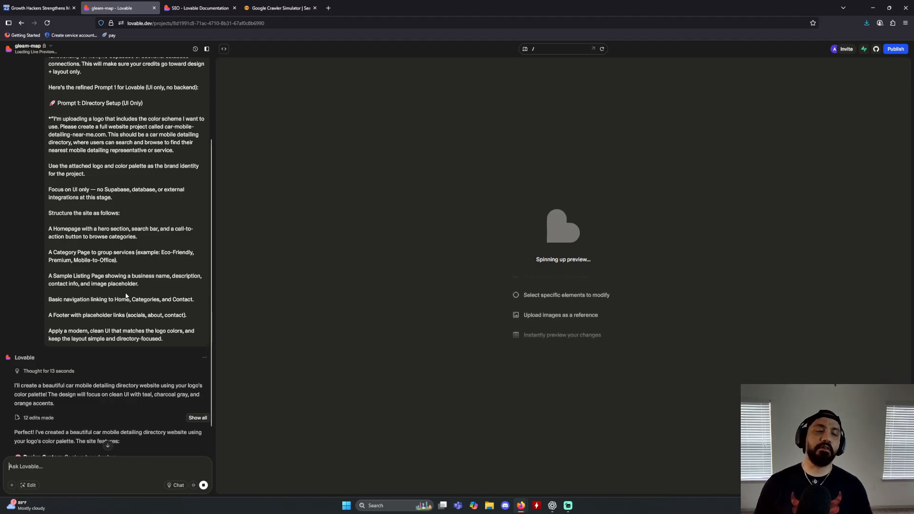
scroll(135, 272, down, 3)
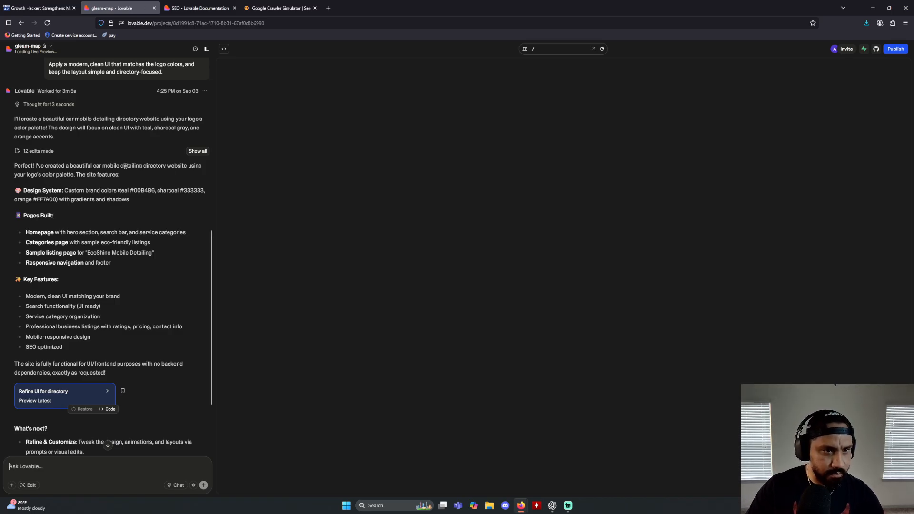
scroll(125, 166, down, 2)
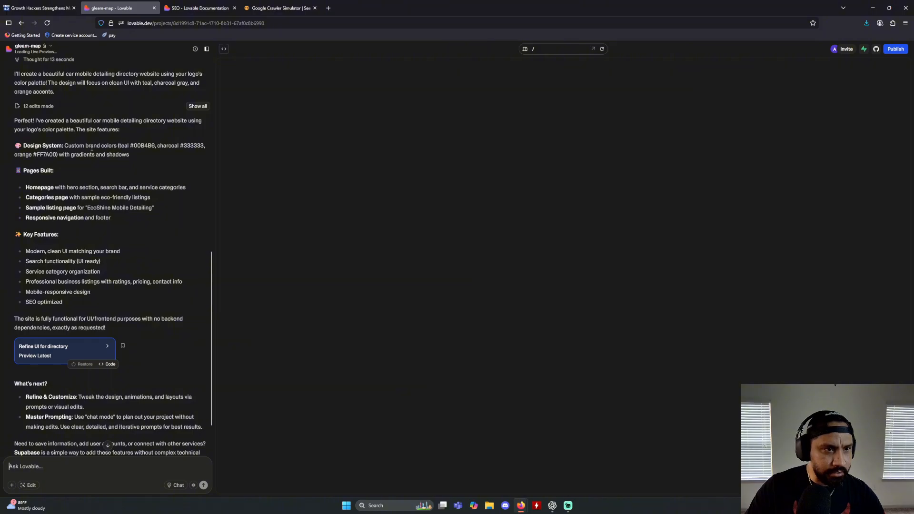
scroll(92, 149, down, 2)
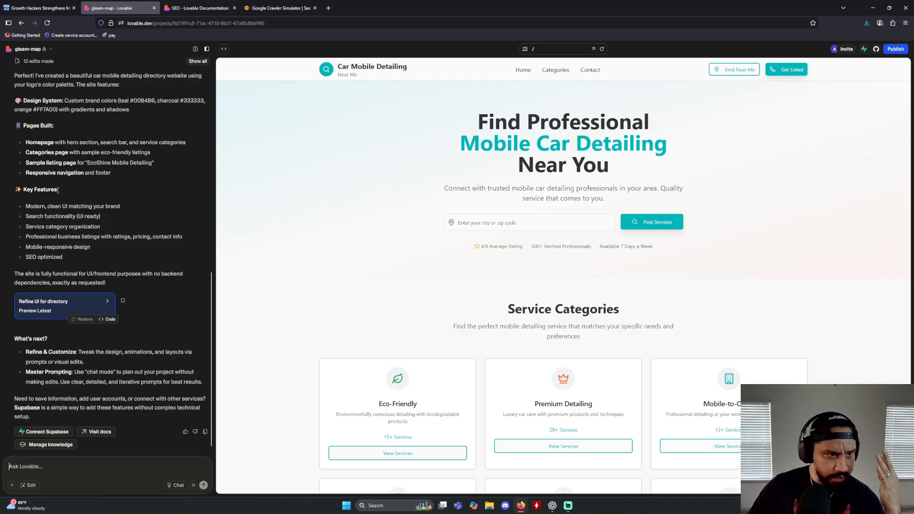
scroll(94, 208, down, 1)
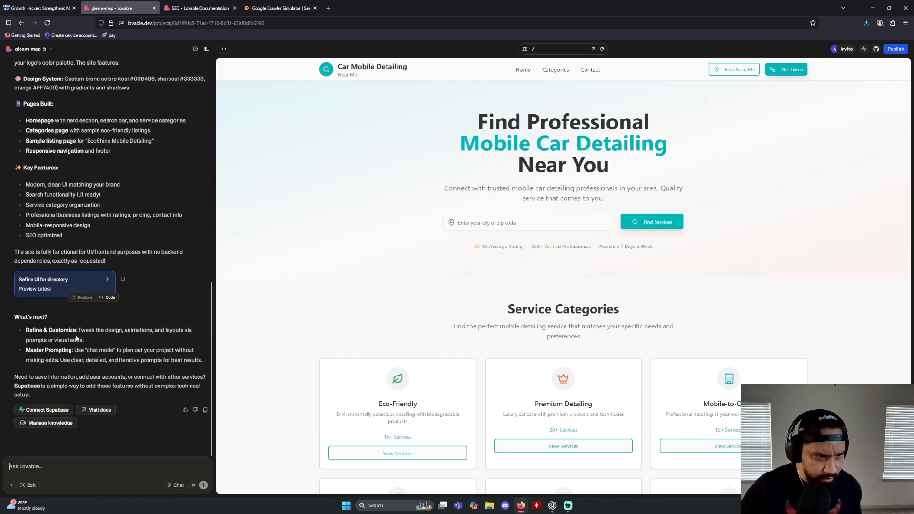
Hide the chat sidebar and look over the generated homepage in the full-width preview, from the hero search to the footer.
click(477, 222)
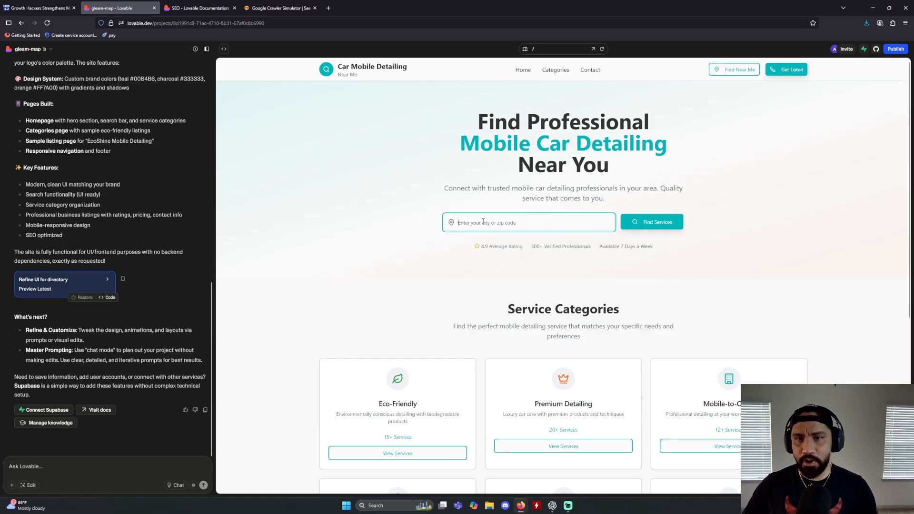
scroll(408, 213, down, 3)
scroll(407, 212, up, 3)
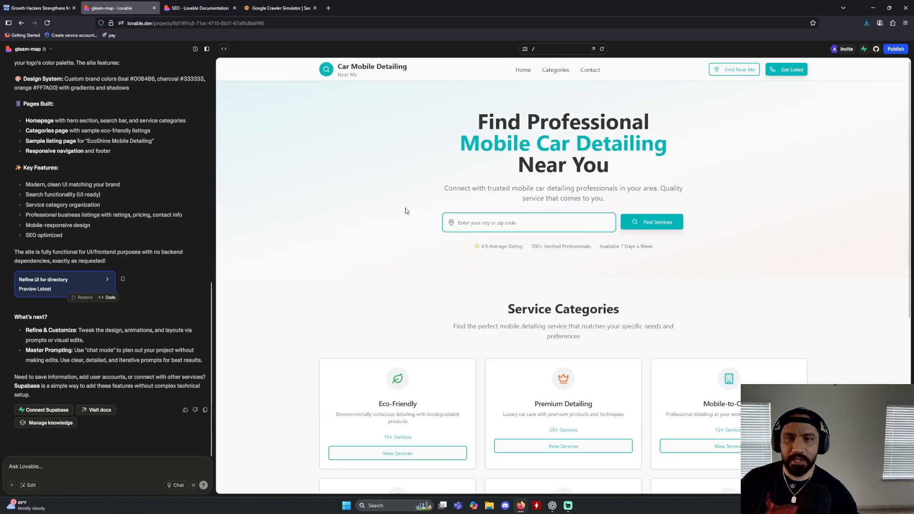
click(224, 49)
click(225, 50)
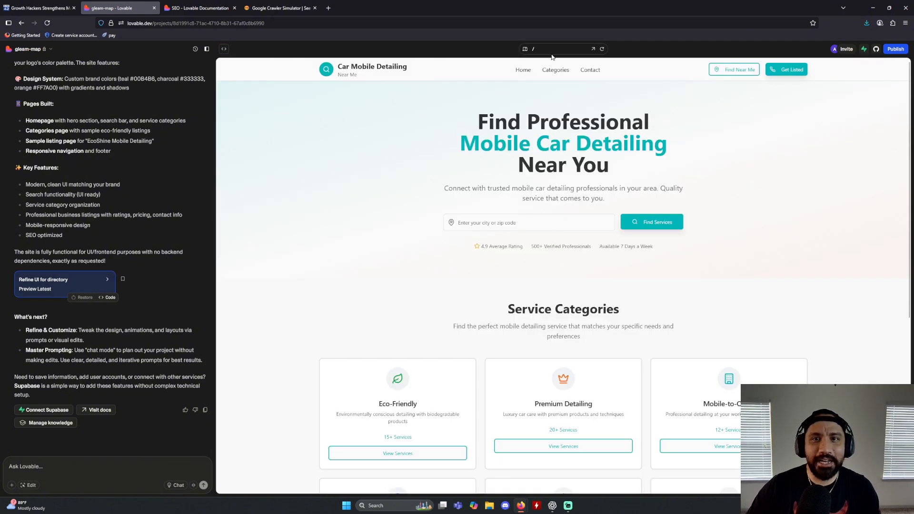
click(207, 50)
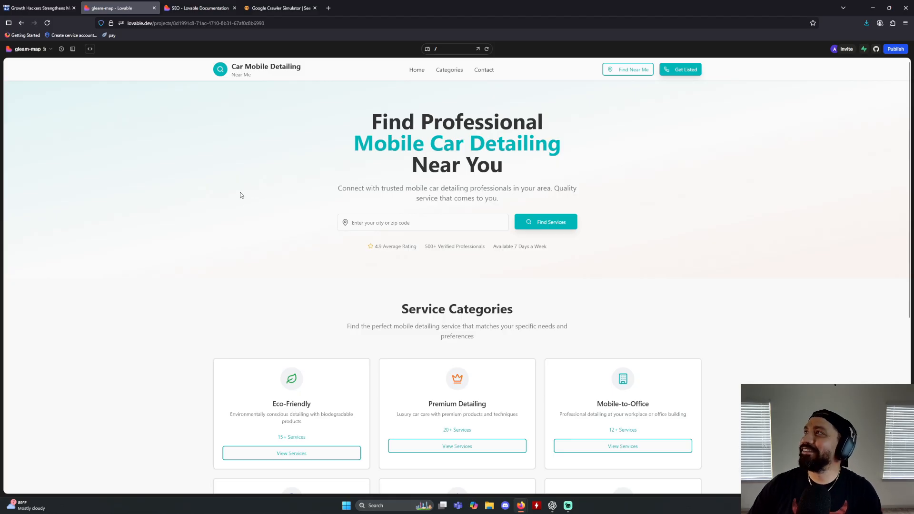
scroll(289, 181, down, 6)
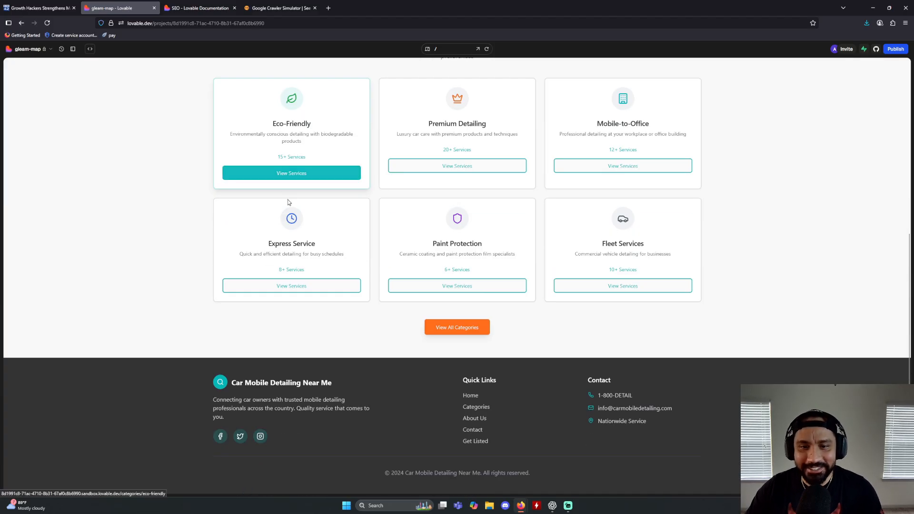
scroll(324, 262, up, 6)
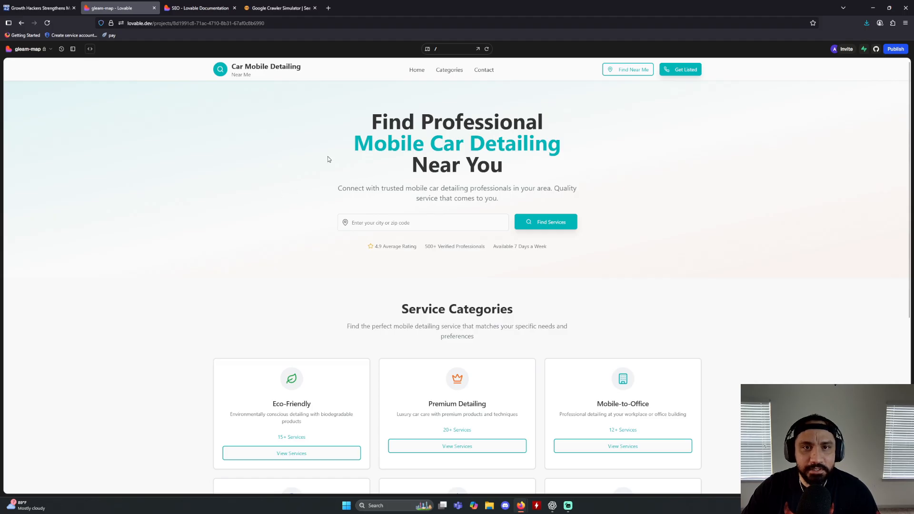
Check the generated site's Categories page with its listings, and its Contact page, in the preview.
click(456, 72)
scroll(300, 190, down, 2)
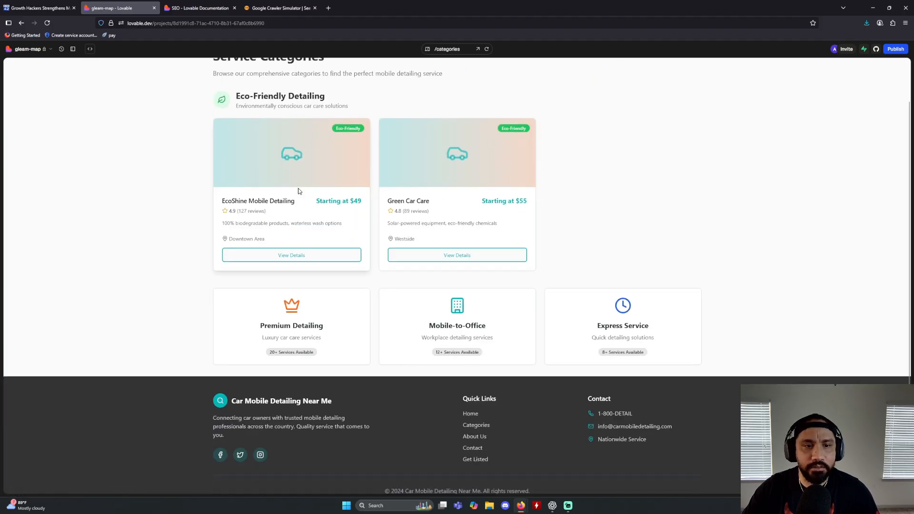
scroll(312, 309, up, 3)
click(483, 70)
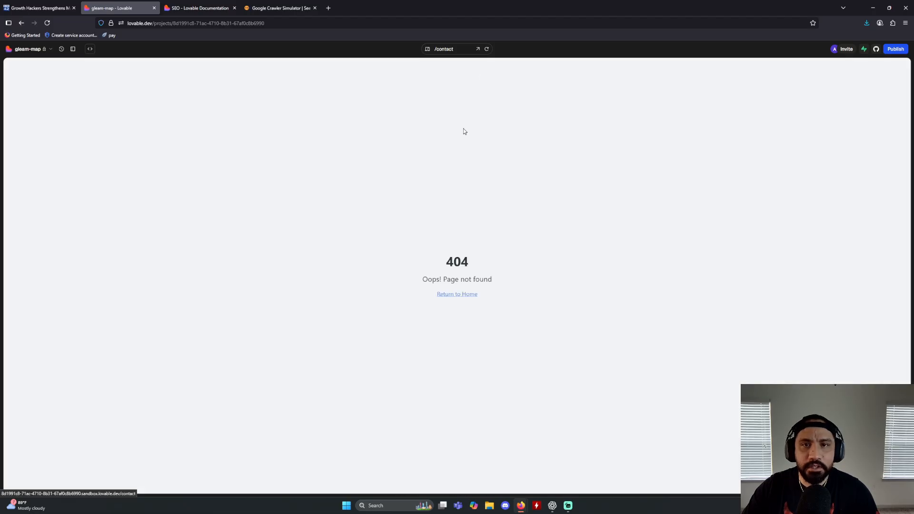
View the Contact page at a smaller device size, restore the desktop size, and open the page briefly in a separate tab.
click(427, 48)
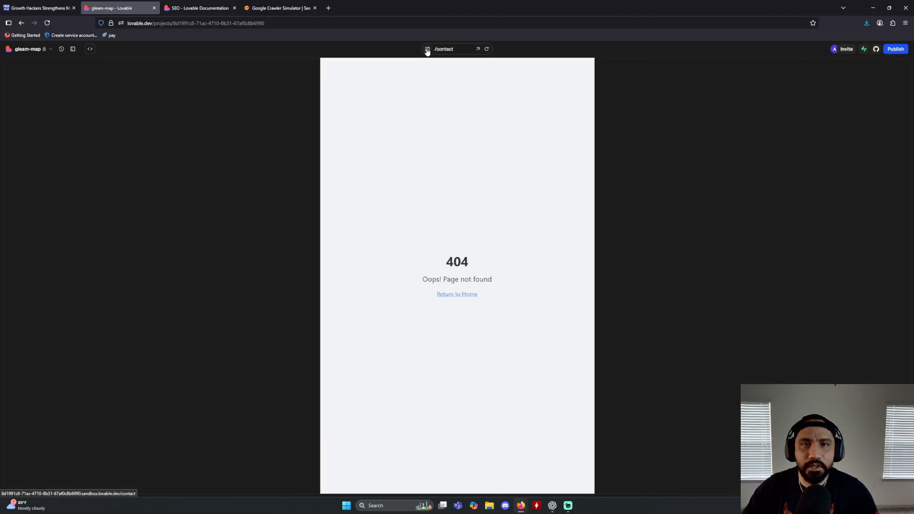
click(428, 49)
click(478, 48)
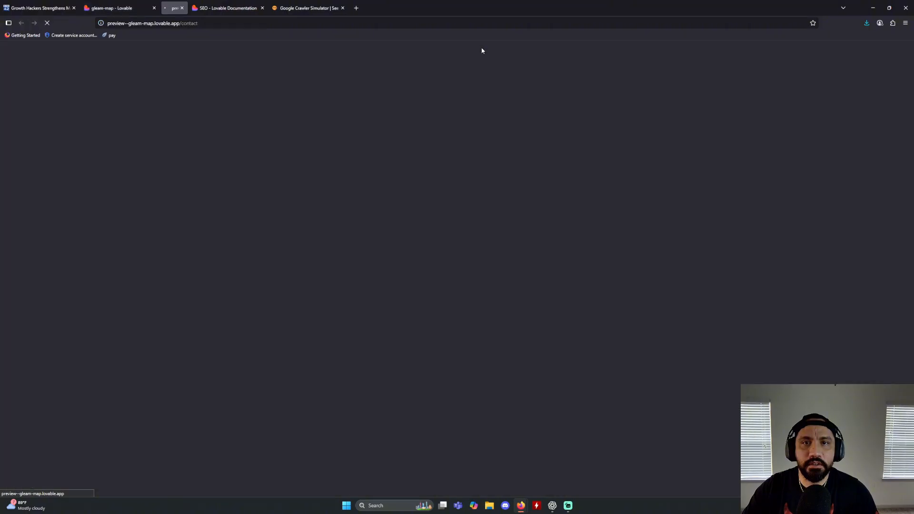
key(ctrl+w)
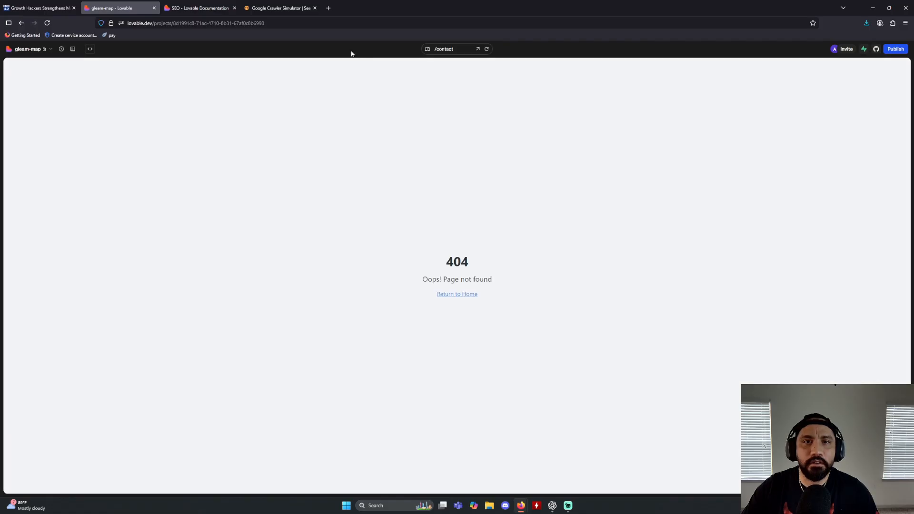
Switch the preview from the Contact route back to the home route "/".
click(458, 50)
text(/)
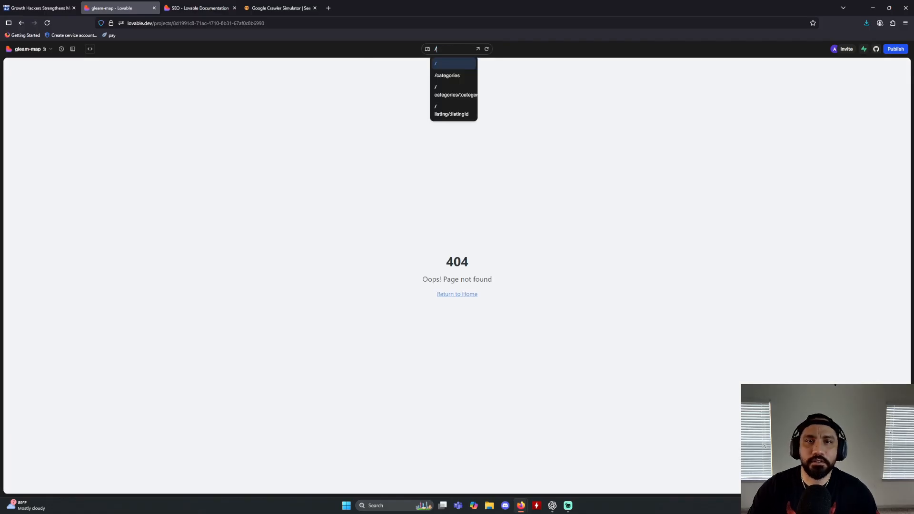
click(438, 66)
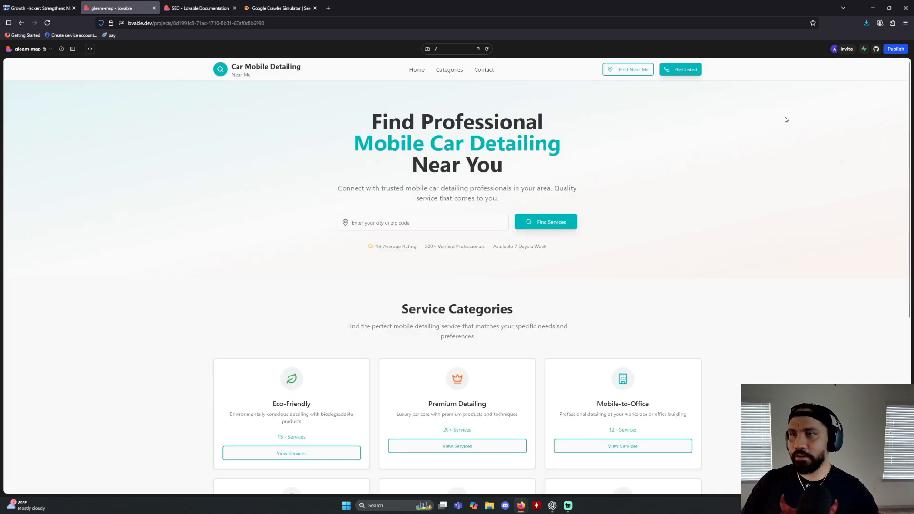
Open the project's preview link from the publish options in a new tab and copy its full URL.
click(902, 52)
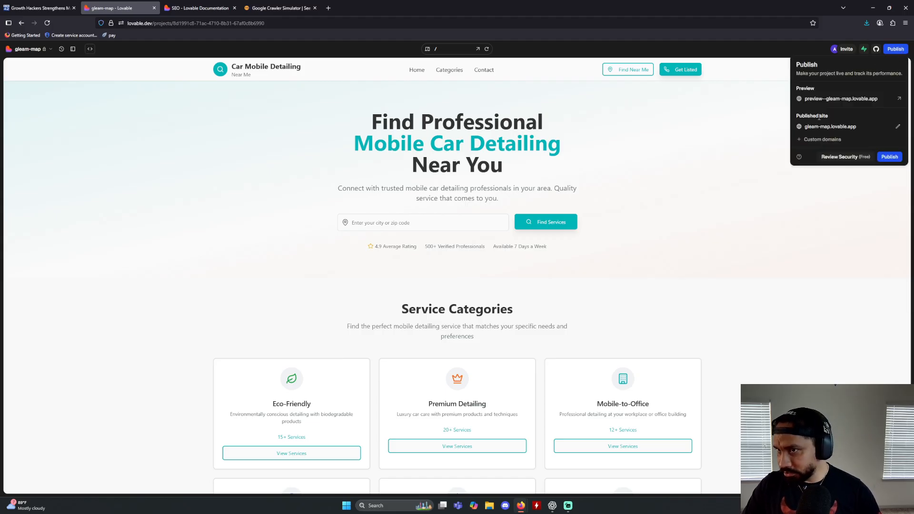
click(900, 99)
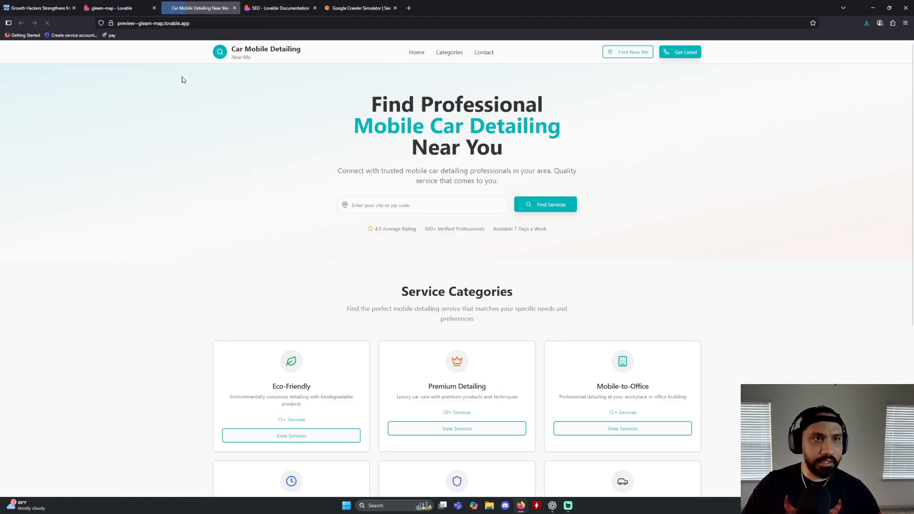
click(190, 23)
key(ctrl+c)
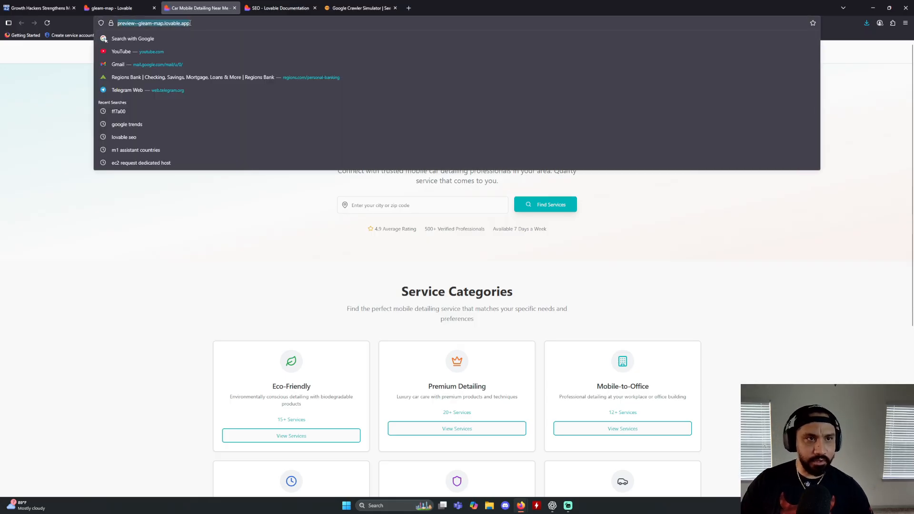
click(360, 8)
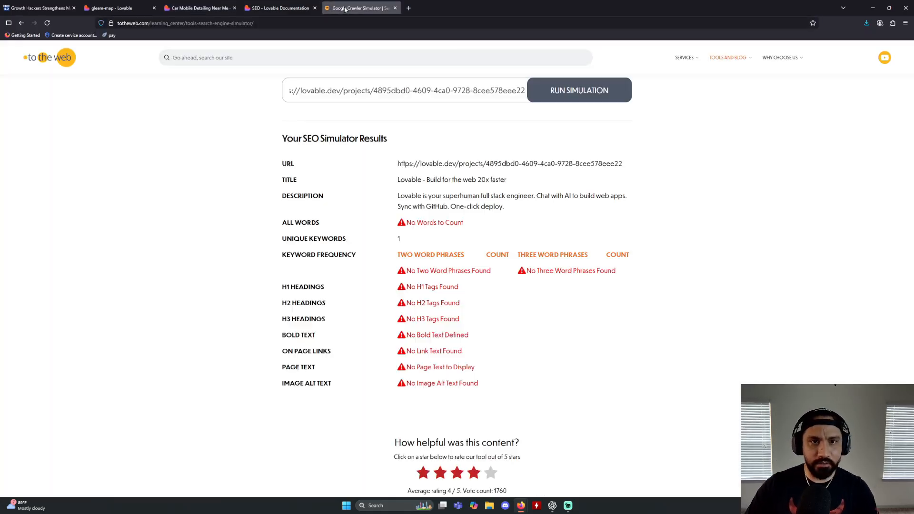
triple_click(374, 96)
key(ctrl+v)
click(591, 92)
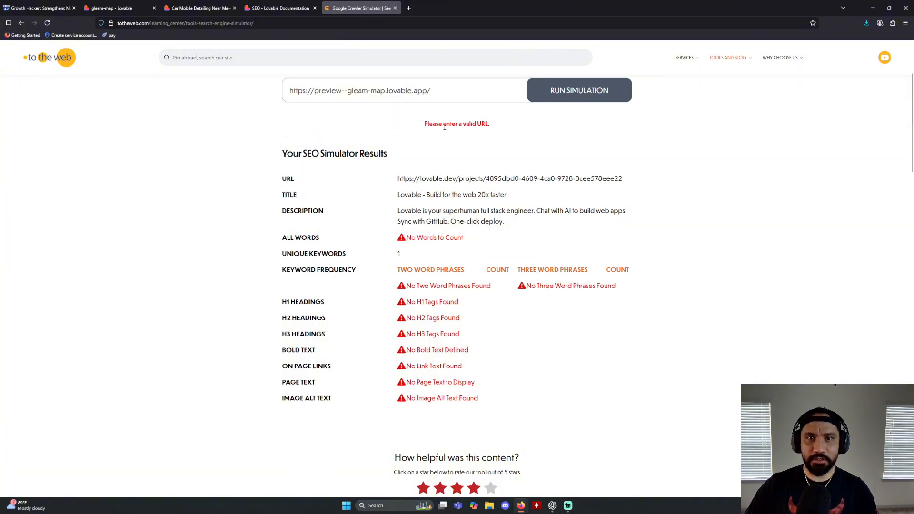
triple_click(444, 127)
click(342, 109)
Return to the Lovable project, publish it at gleam-map.lovable.app, and copy the published site's link.
click(281, 8)
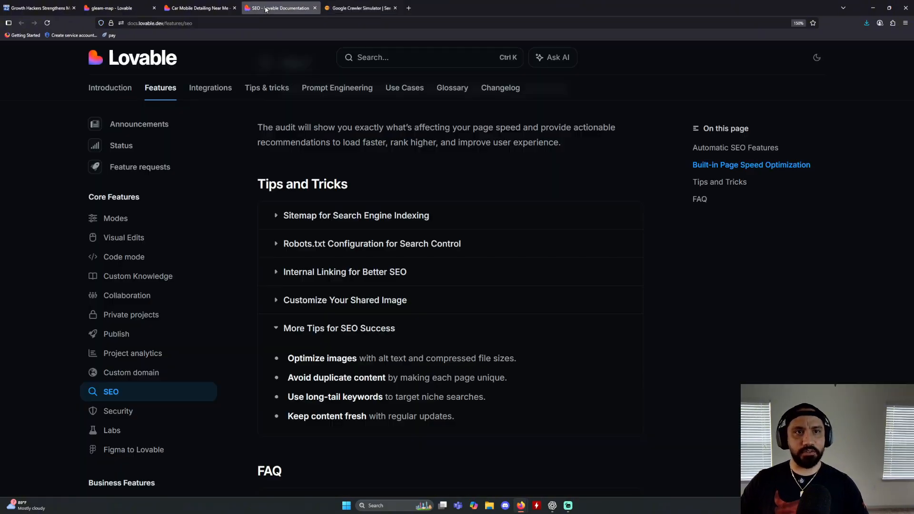
click(209, 4)
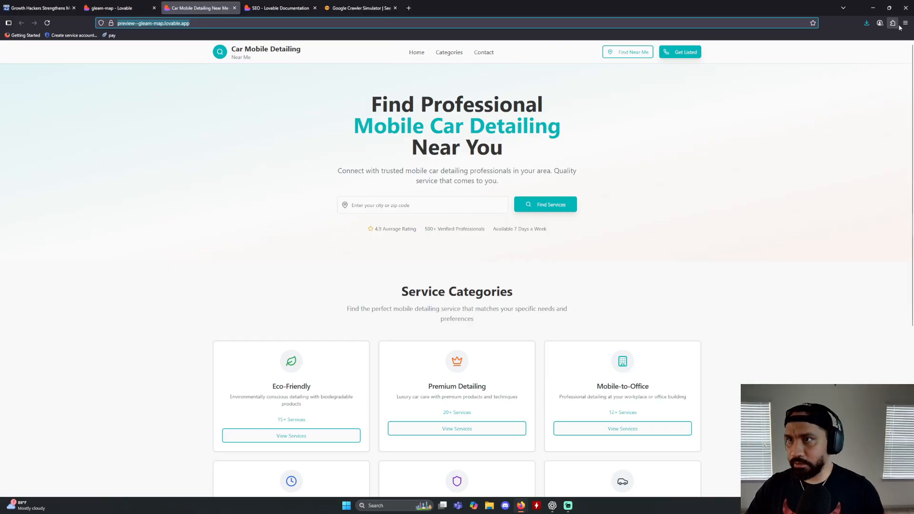
click(119, 8)
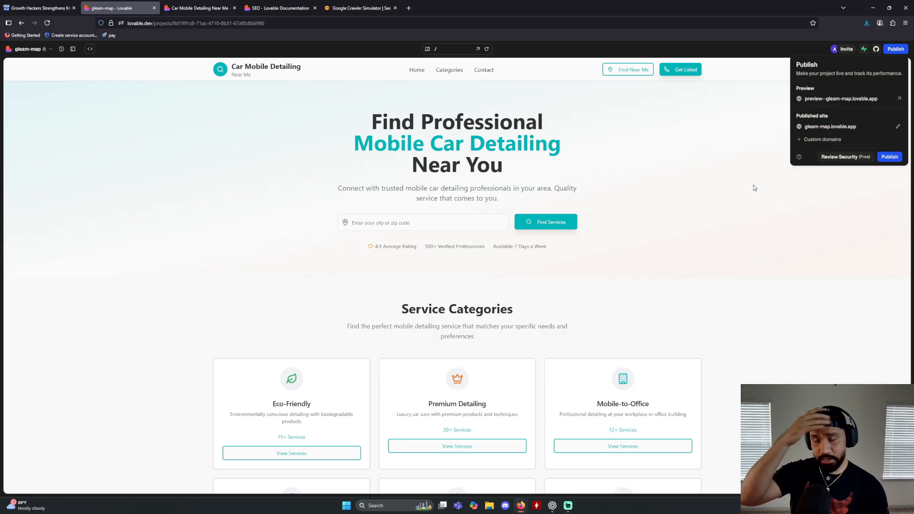
click(890, 158)
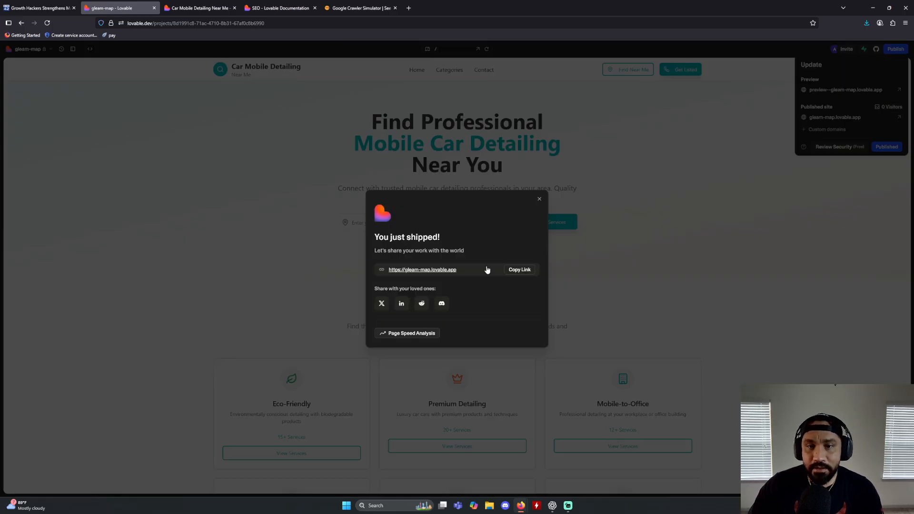
click(517, 270)
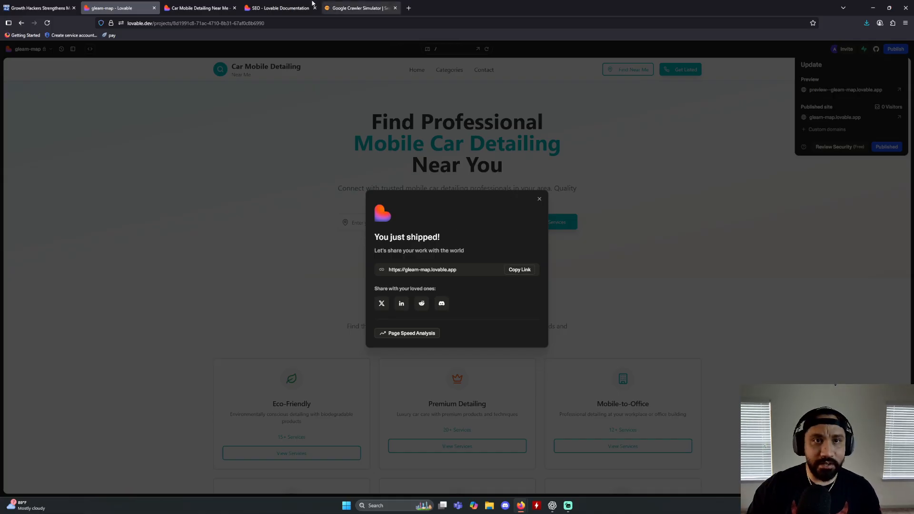
click(360, 8)
triple_click(389, 96)
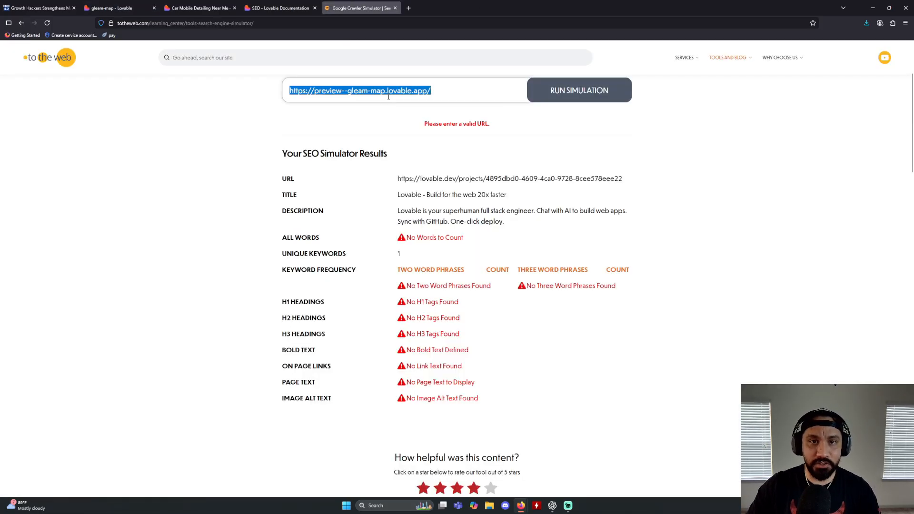
key(ctrl+v)
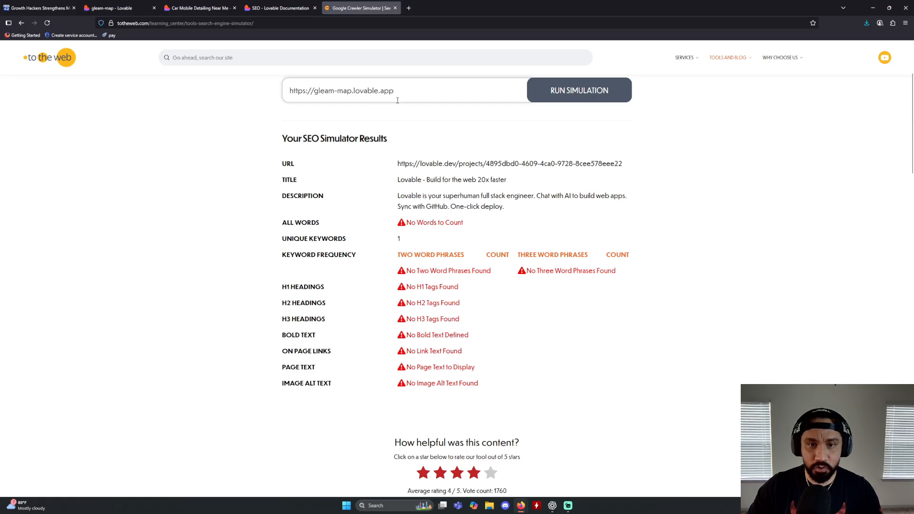
click(578, 93)
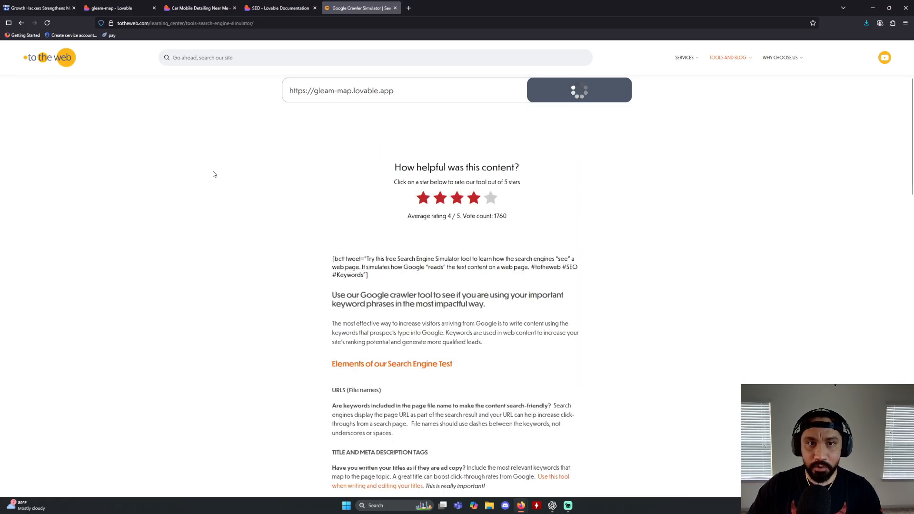
Examine the SEO simulator results for title, description, word counts, keyword phrases, headings, bold text, links and image alt text.
scroll(212, 174, down, 3)
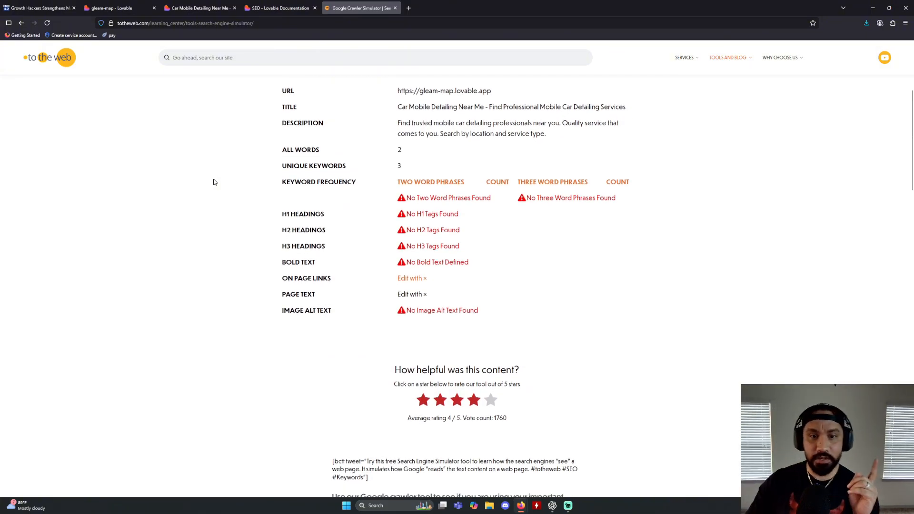
scroll(217, 178, up, 5)
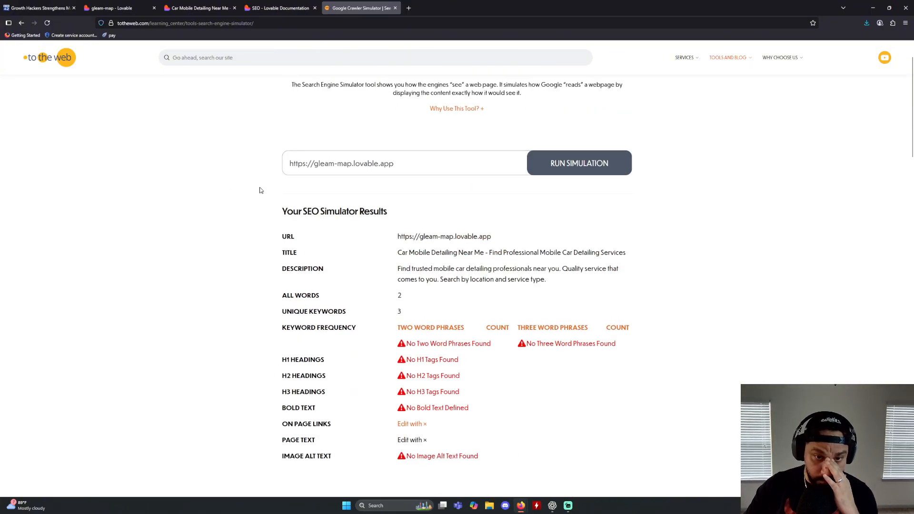
scroll(263, 194, down, 1)
scroll(263, 195, down, 1)
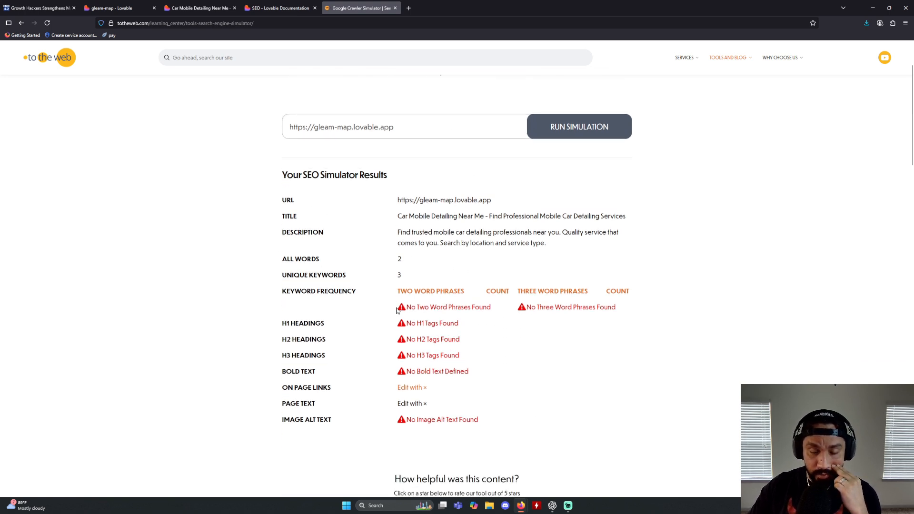
drag(407, 308, 495, 308)
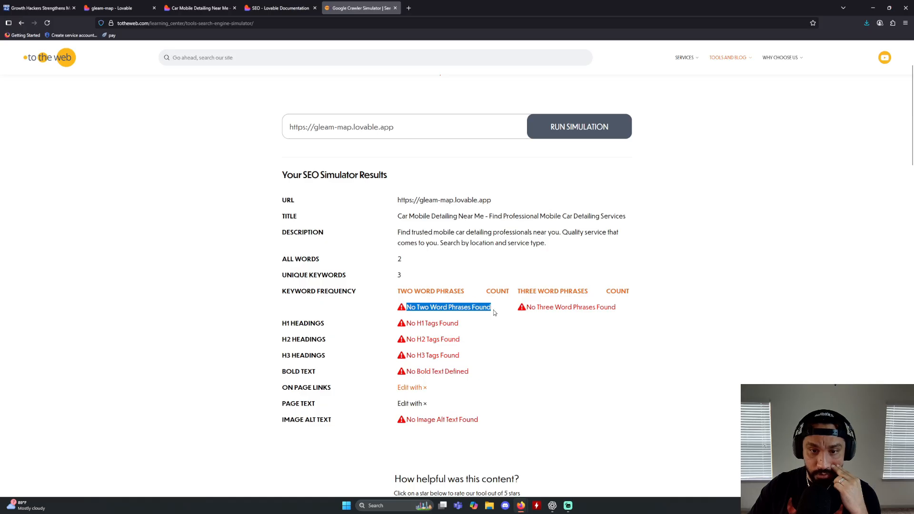
drag(407, 324, 458, 323)
drag(406, 339, 433, 340)
click(422, 364)
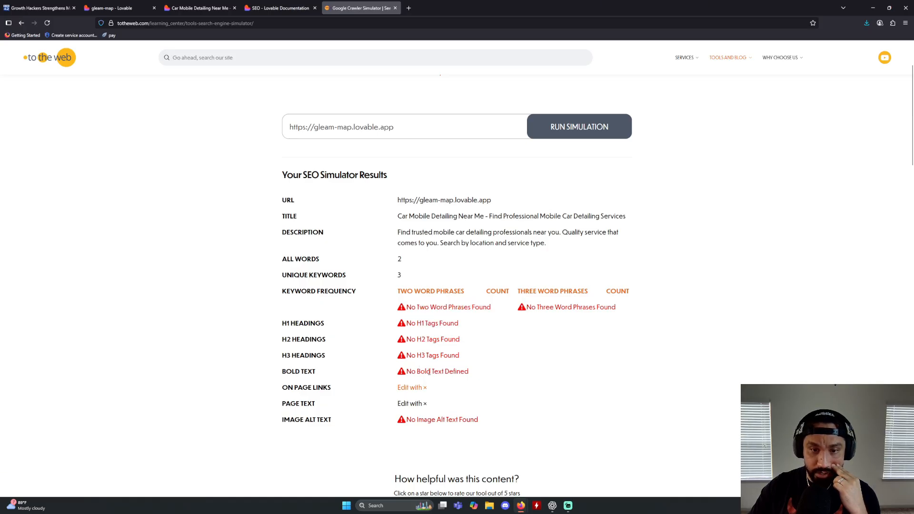
double_click(548, 313)
click(467, 278)
Return to the Lovable project, dismiss the publish confirmation, and show the chat sidebar again beside the preview.
click(266, 4)
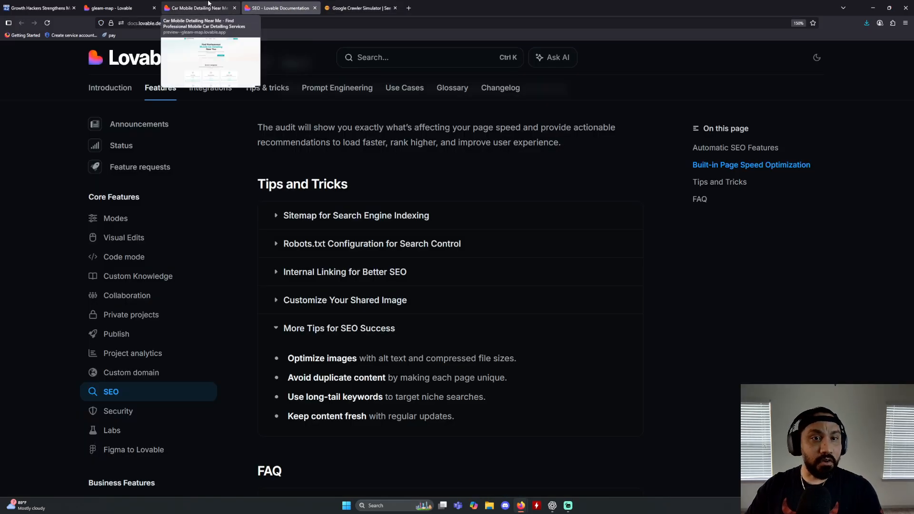
click(210, 4)
click(123, 4)
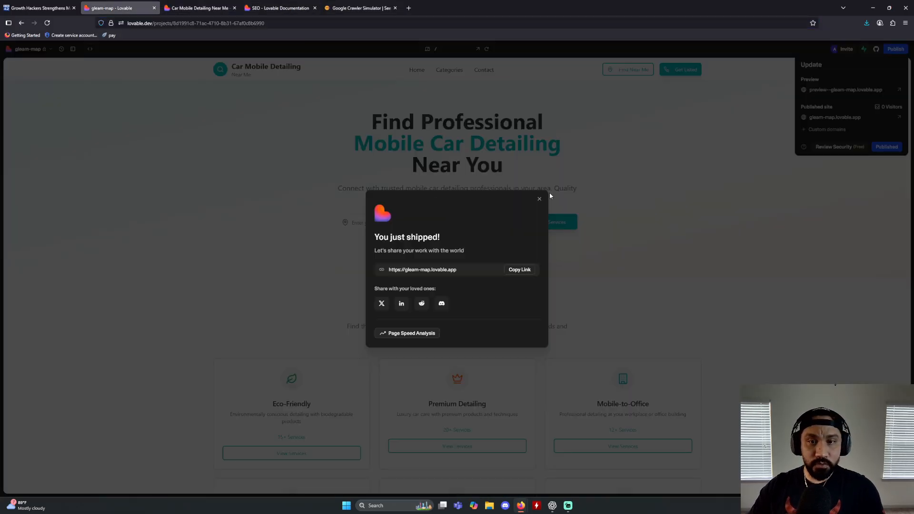
click(540, 199)
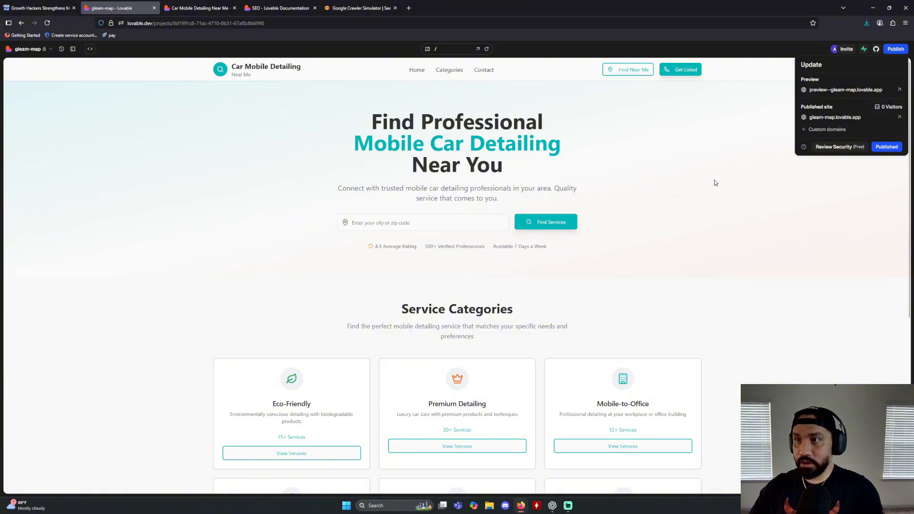
click(73, 49)
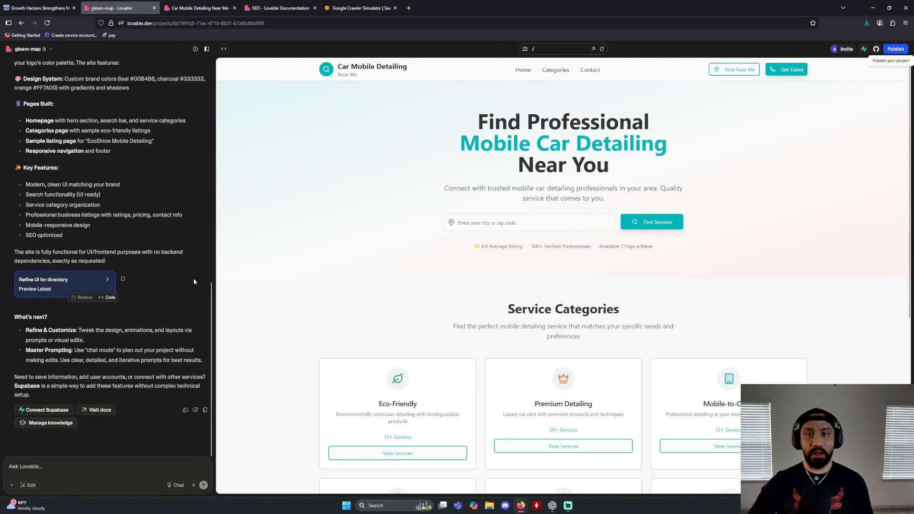
Examine the preview's Premium Detailing, Eco-Friendly and Express Service category pages, going back to the home page after each one.
scroll(436, 191, down, 4)
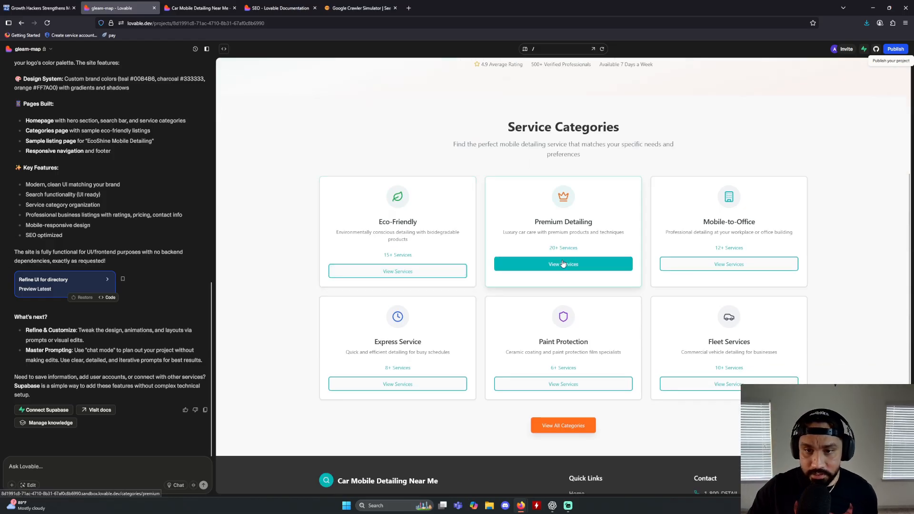
click(547, 264)
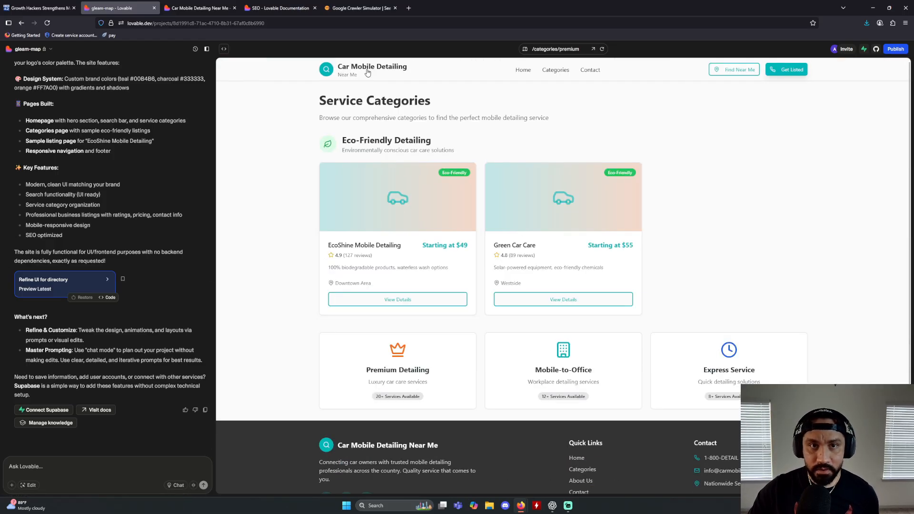
click(524, 69)
scroll(397, 286, down, 3)
click(397, 350)
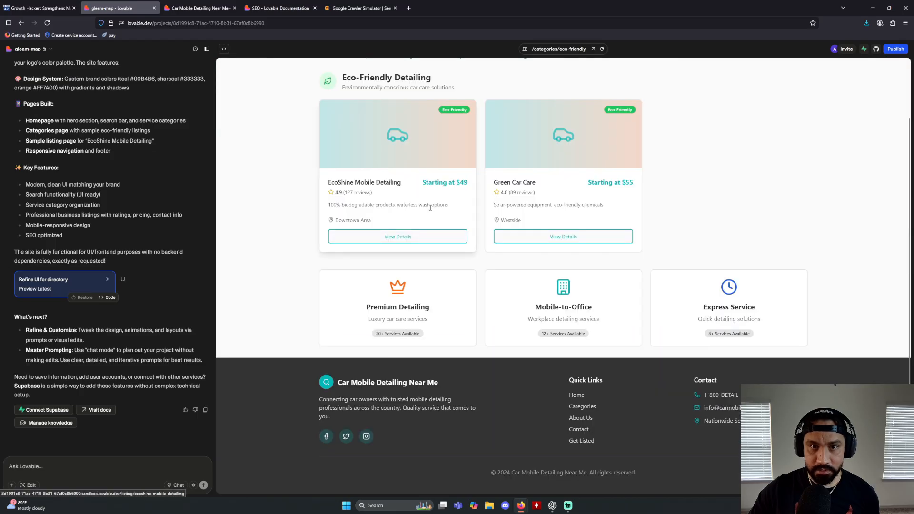
scroll(438, 203, up, 3)
click(524, 69)
scroll(476, 324, down, 5)
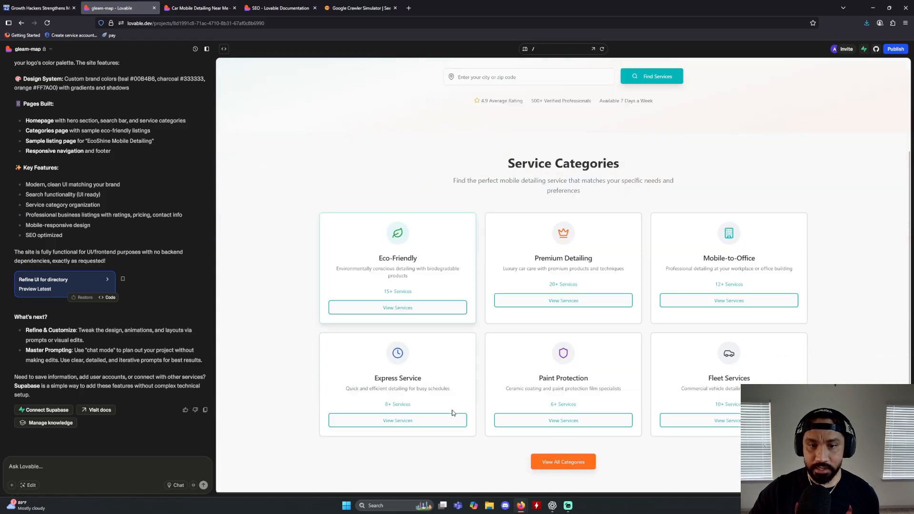
click(426, 374)
scroll(445, 332, up, 2)
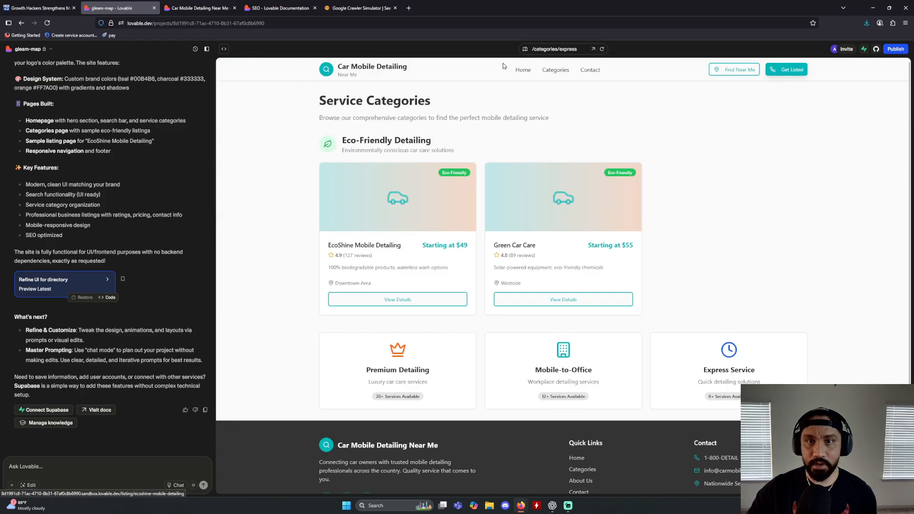
click(524, 70)
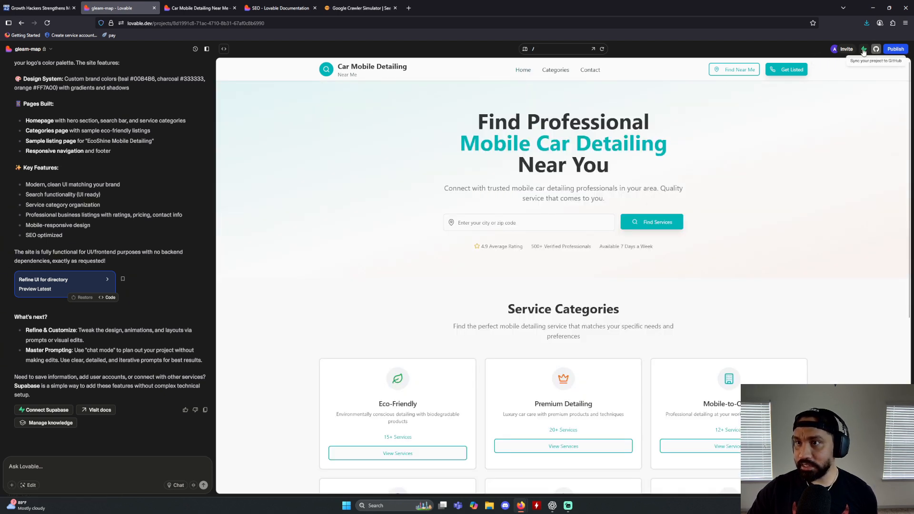
click(40, 49)
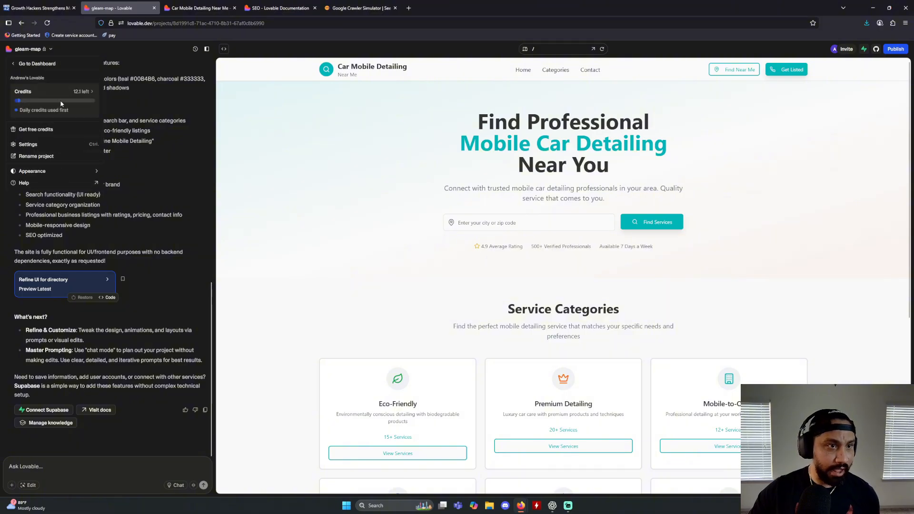
click(112, 471)
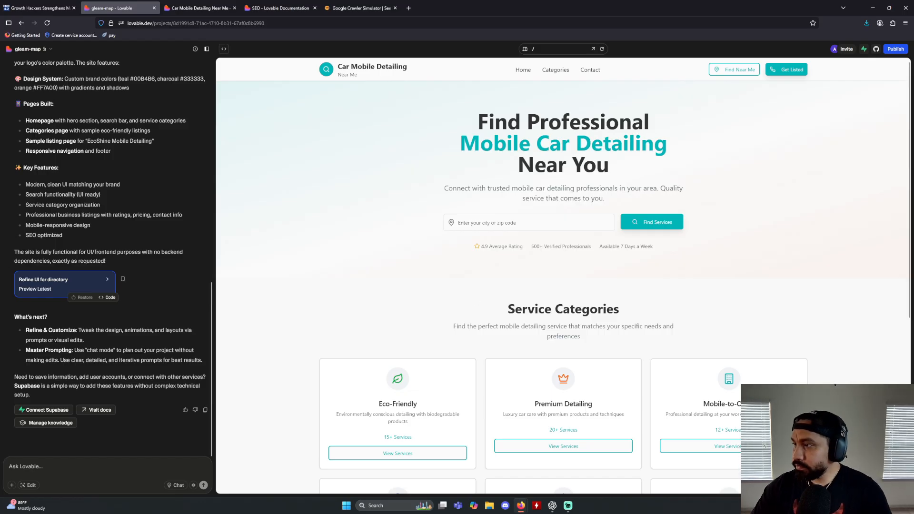
key(alt+Tab)
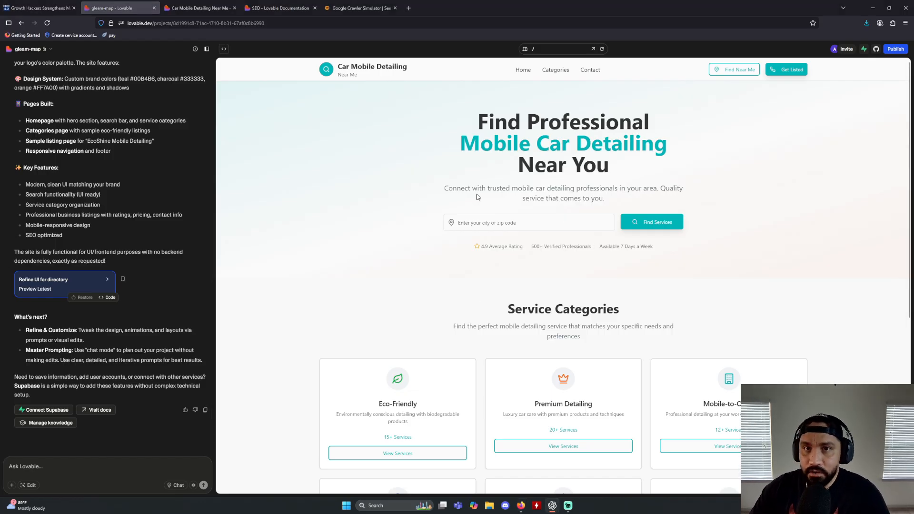
Switch to the Lovable SEO documentation and review its automatic SEO features, page speed audit steps, and tips and tricks.
click(275, 8)
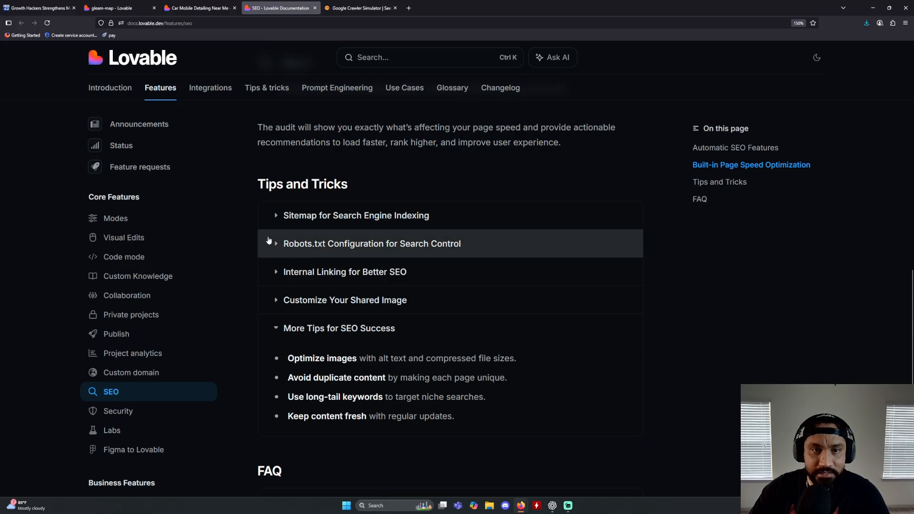
scroll(362, 238, up, 6)
scroll(337, 233, down, 2)
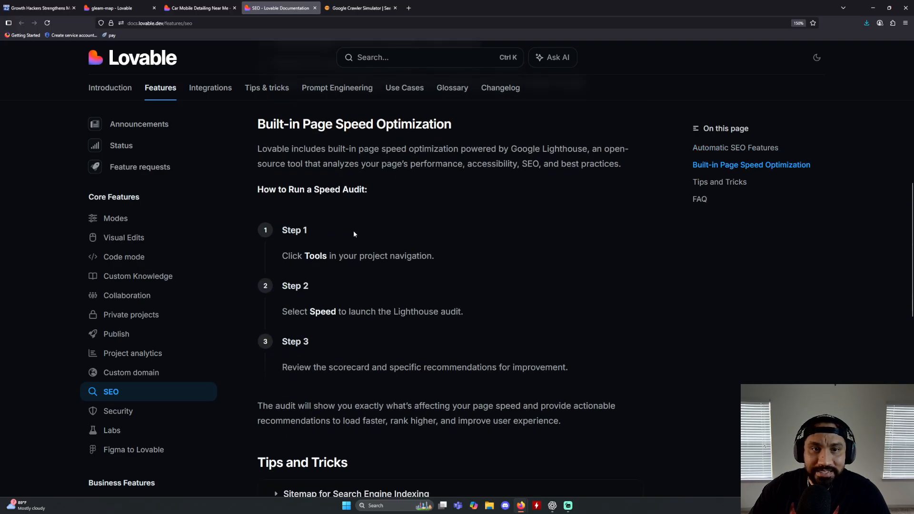
scroll(352, 233, down, 7)
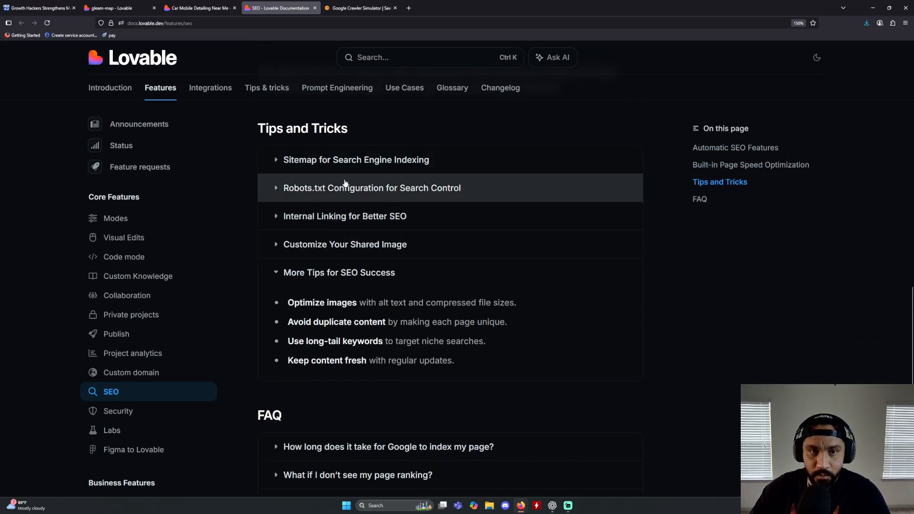
click(337, 161)
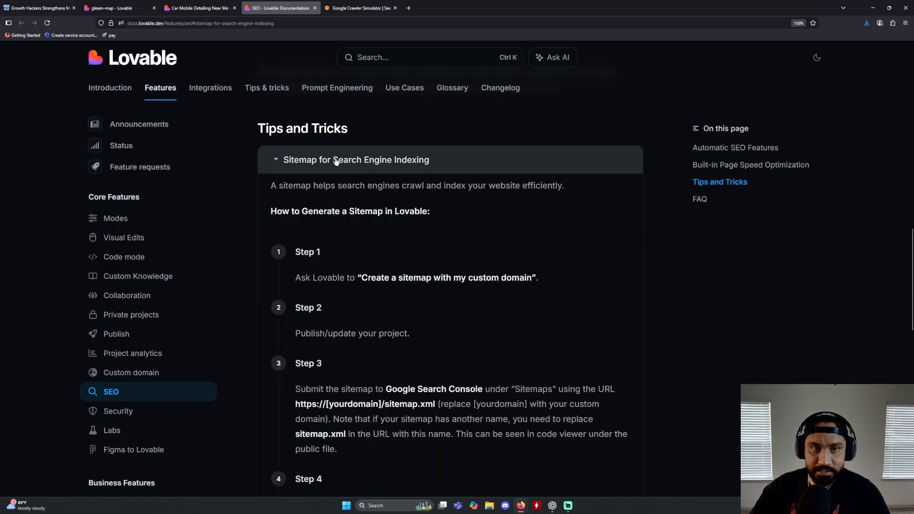
click(336, 161)
scroll(336, 161, up, 15)
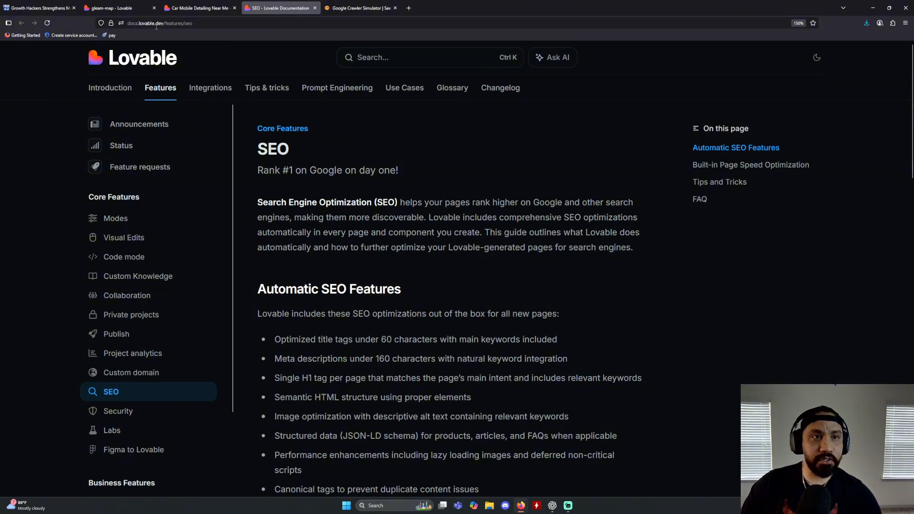
scroll(332, 195, down, 10)
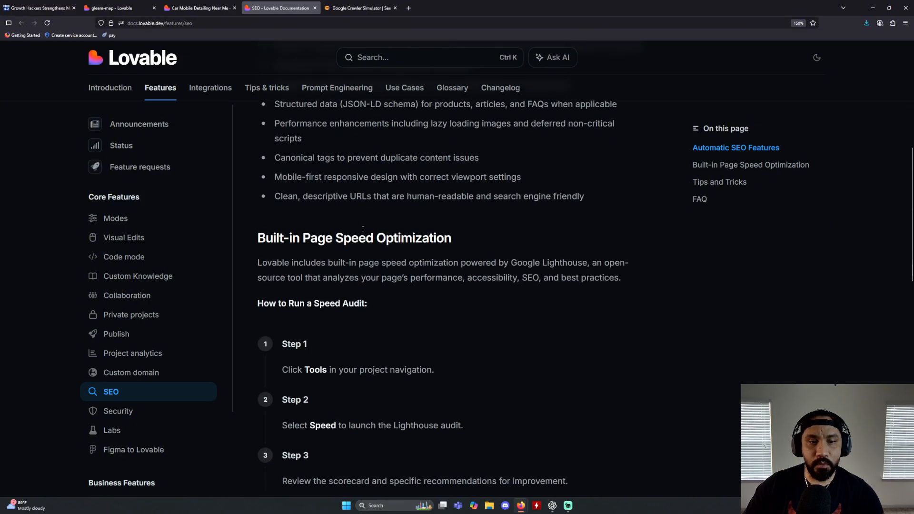
scroll(319, 218, down, 3)
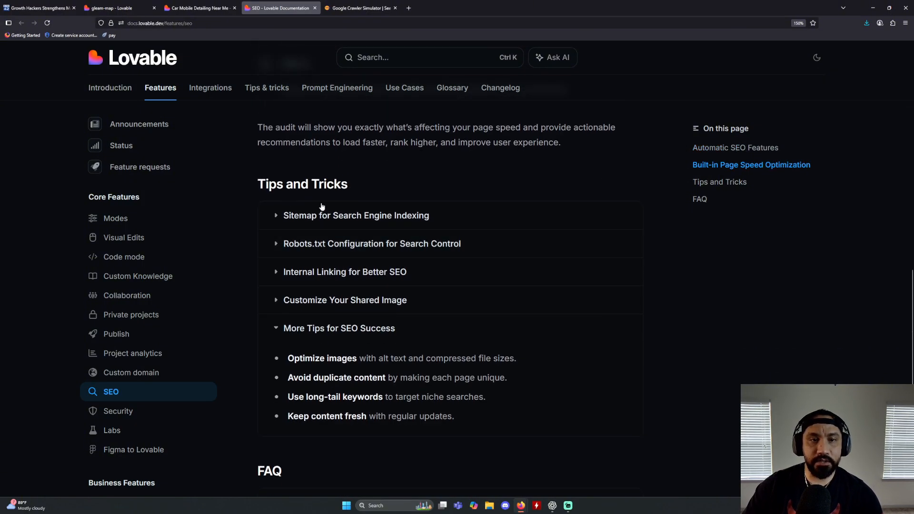
Read the instructions on generating a sitemap and copy the suggested prompt "Create a sitemap with my custom domain".
click(339, 220)
scroll(352, 218, down, 1)
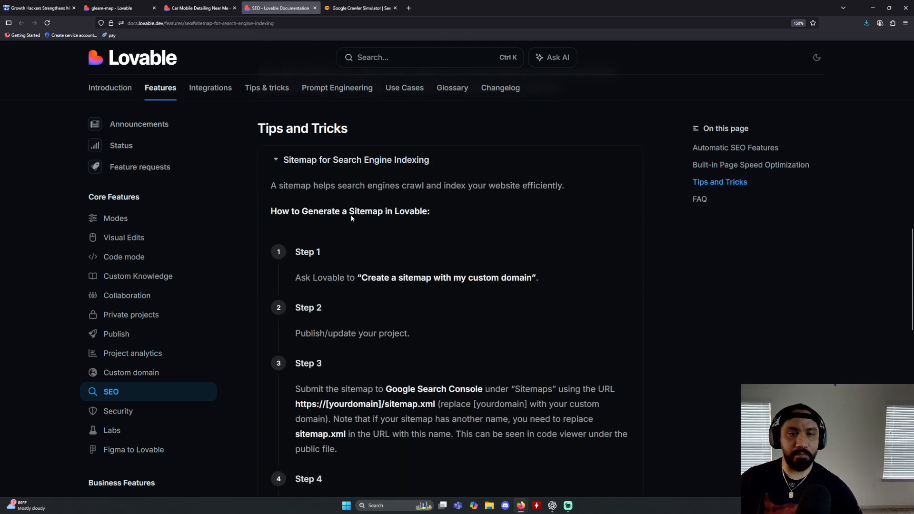
scroll(380, 207, down, 1)
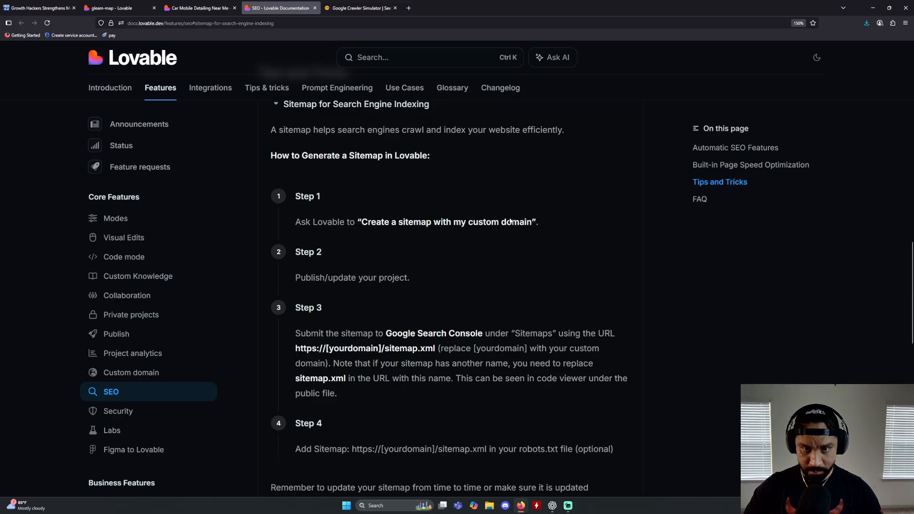
scroll(414, 241, down, 2)
scroll(357, 224, up, 1)
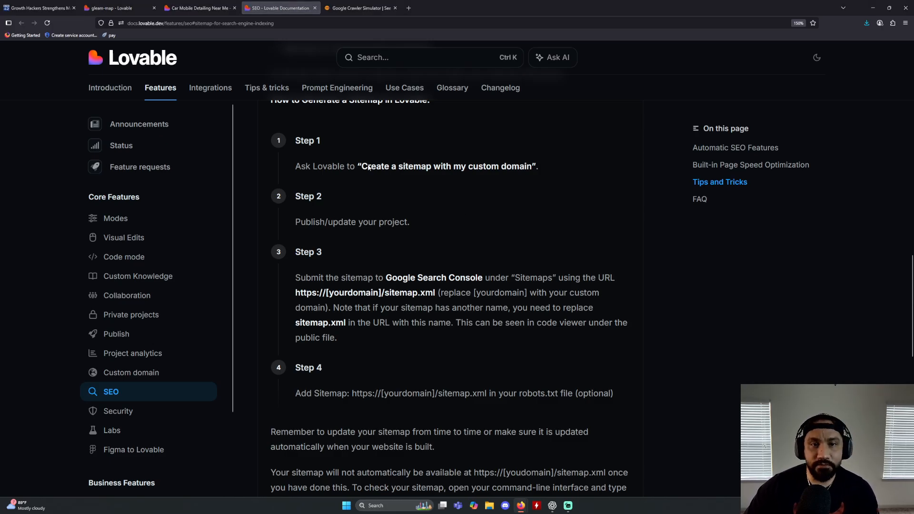
drag(368, 167, 534, 174)
key(ctrl+c)
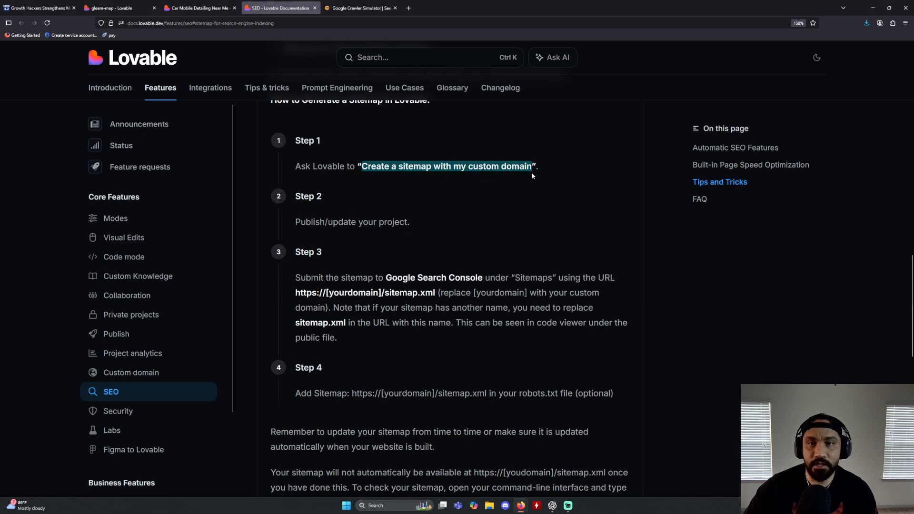
Return to the Lovable project, paste the sitemap prompt into the chat message, and start a new line without sending it.
click(200, 8)
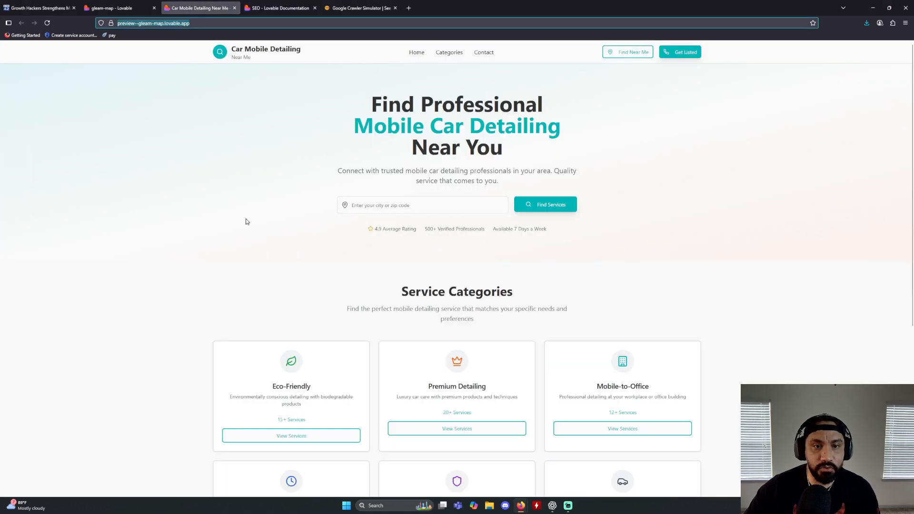
click(117, 8)
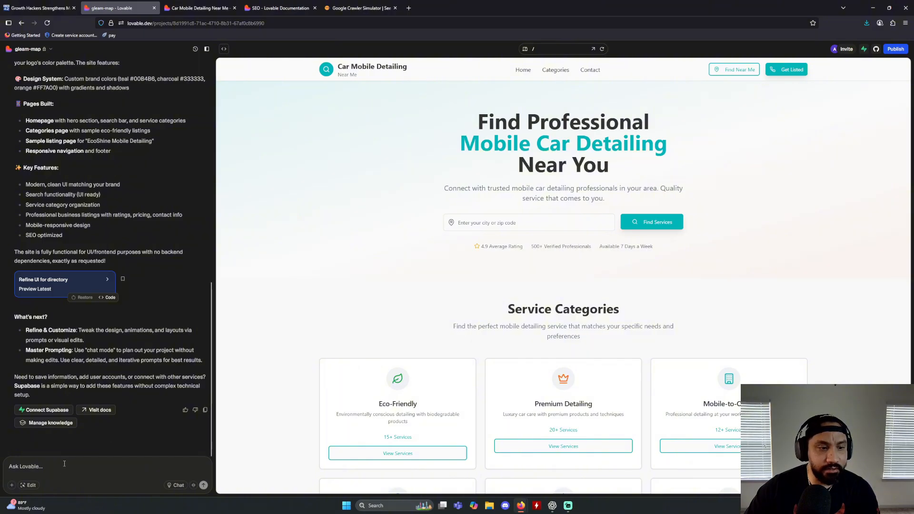
key(ctrl+v)
key(shift+Return)
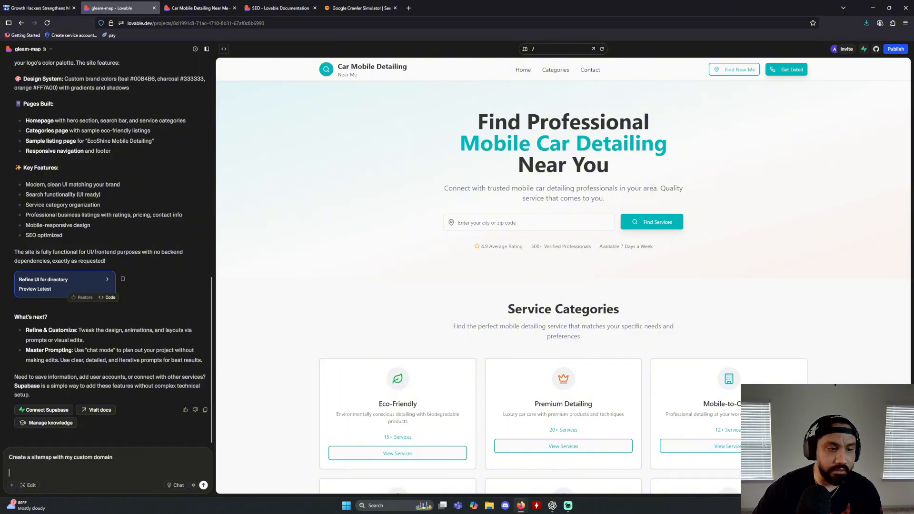
Go back to the SEO documentation, collapse the sitemap section, and read the steps for adding a robots.txt file.
click(281, 8)
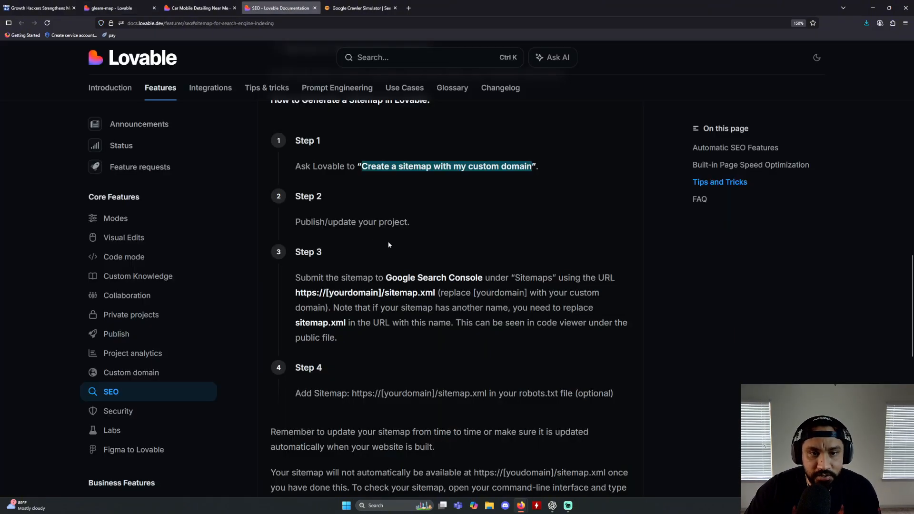
scroll(368, 267, up, 2)
click(321, 159)
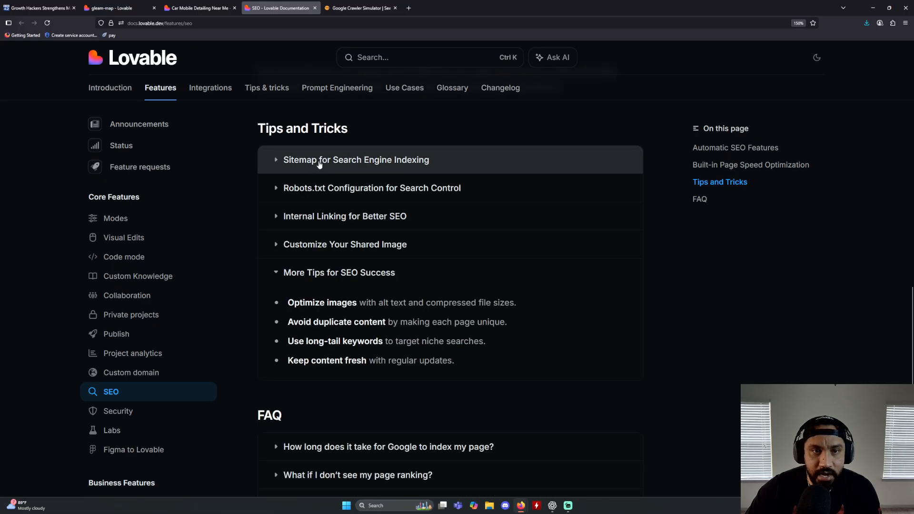
click(335, 190)
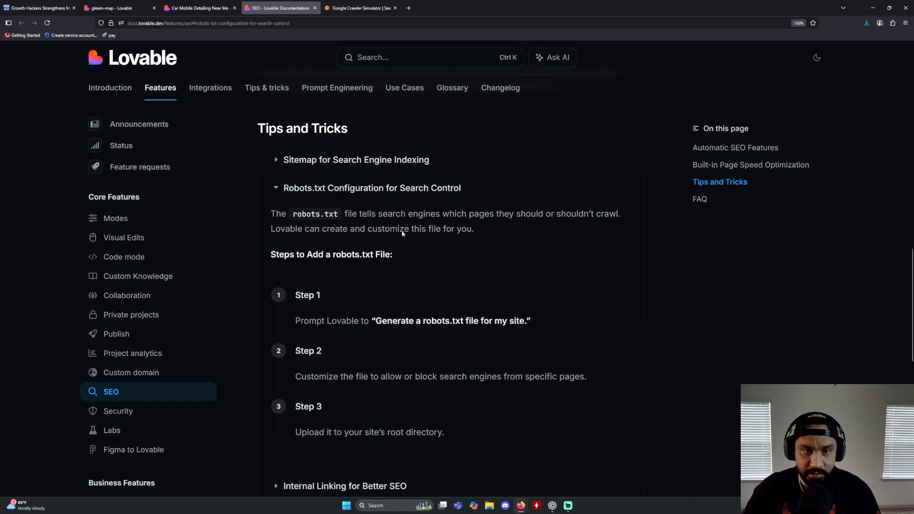
scroll(454, 232, down, 1)
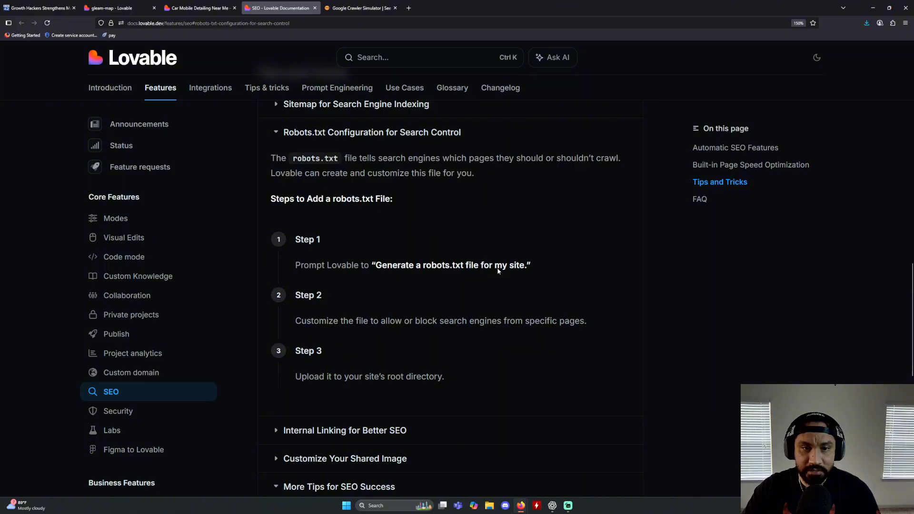
scroll(407, 274, down, 1)
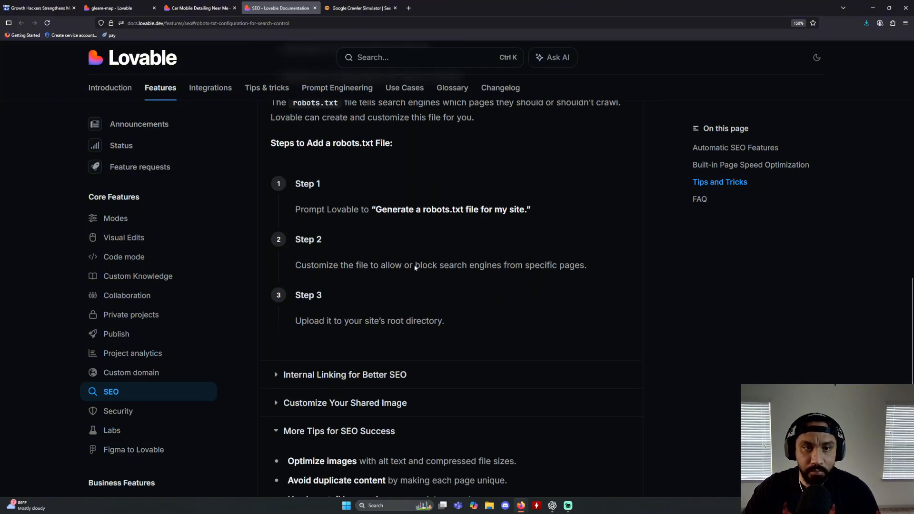
scroll(341, 233, up, 2)
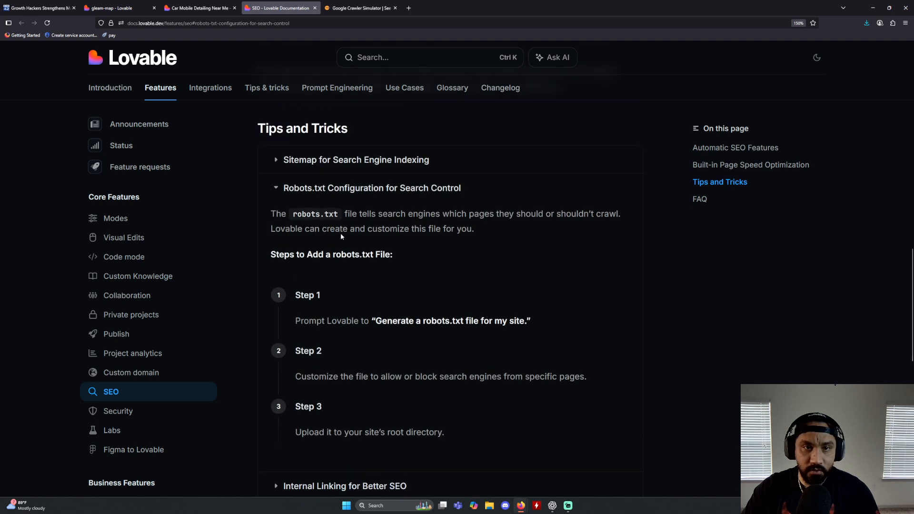
click(330, 192)
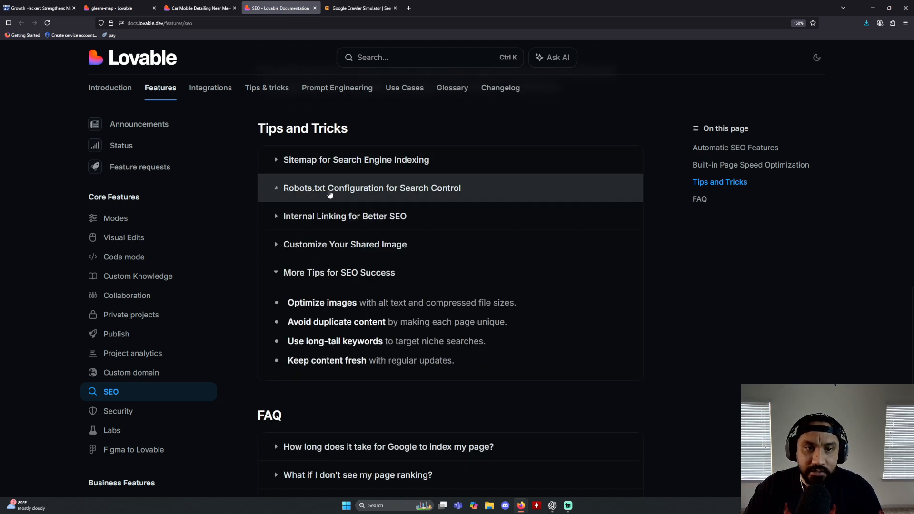
Expand the section on internal linking for better SEO and copy the suggested prompt "Suggest internal links for this page.".
click(356, 218)
scroll(328, 270, down, 1)
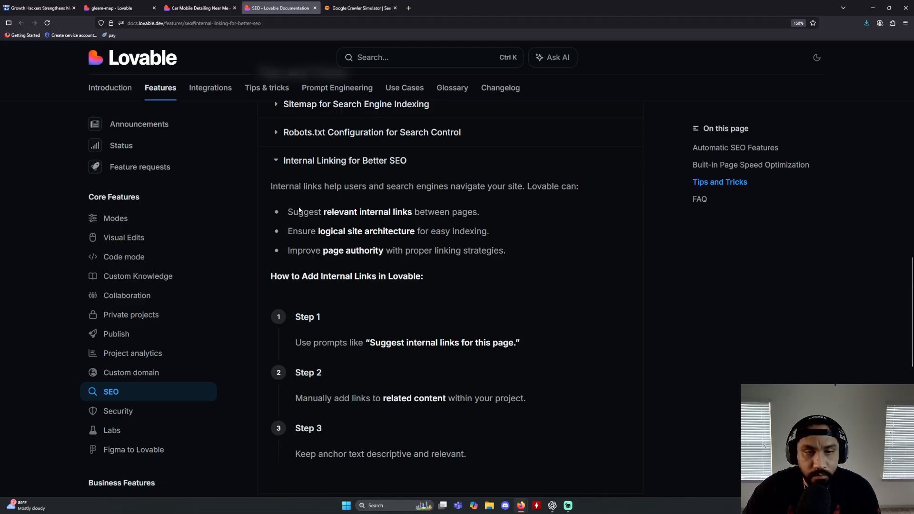
scroll(322, 224, down, 1)
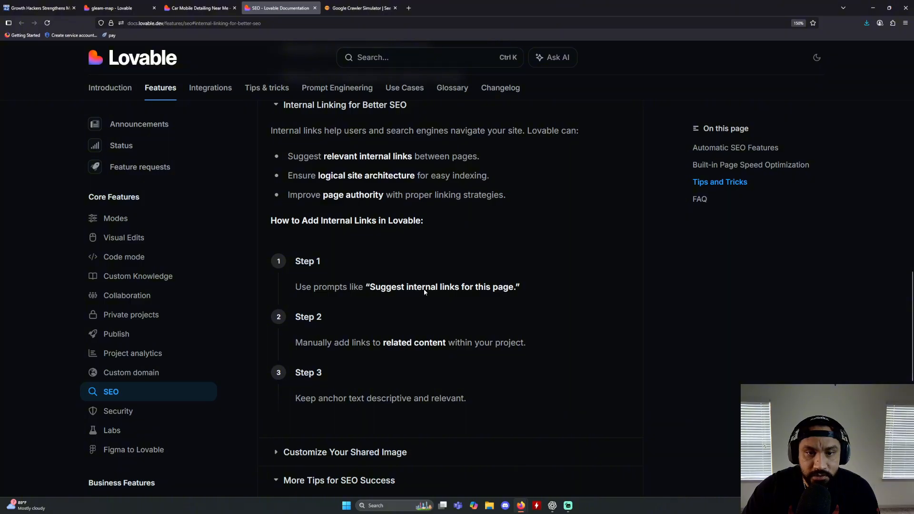
drag(375, 288, 507, 299)
drag(371, 289, 515, 292)
key(ctrl+c)
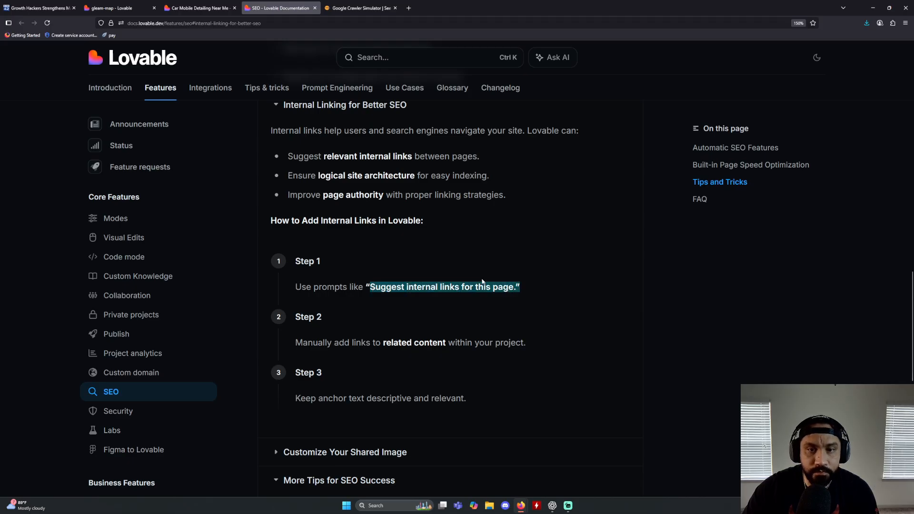
Return to the Lovable project and paste the internal links prompt below the sitemap line in the unsent chat message.
click(112, 8)
right_click(90, 392)
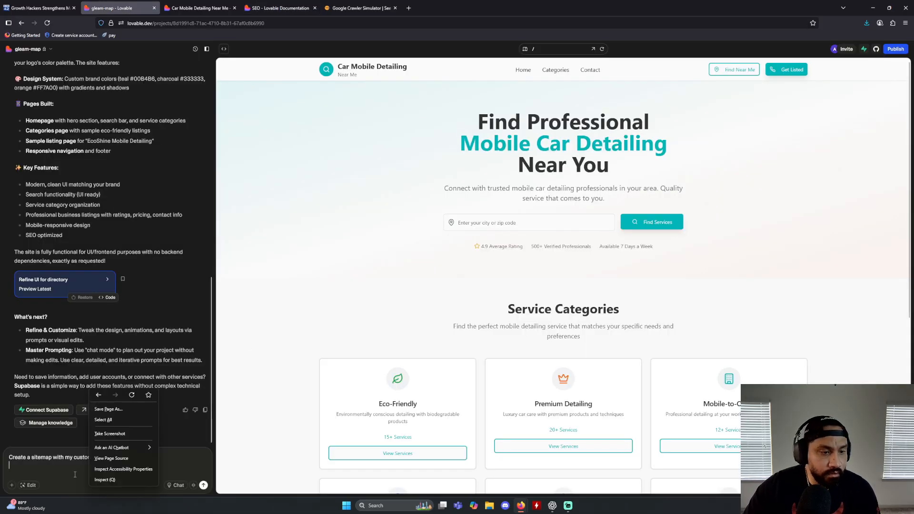
click(75, 474)
key(ctrl+v)
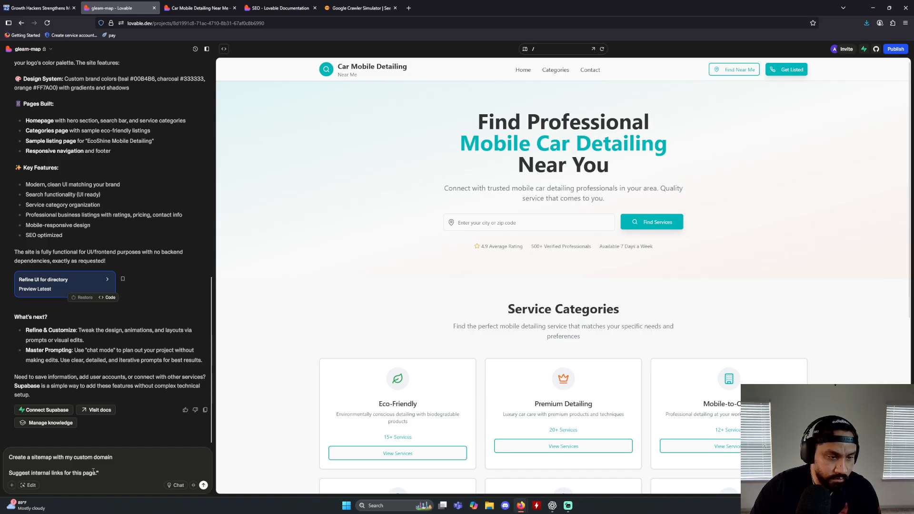
Remove the stray closing quotation mark from the internal links prompt, and read the remaining internal linking steps in the SEO documentation before collapsing that section.
key(BackSpace)
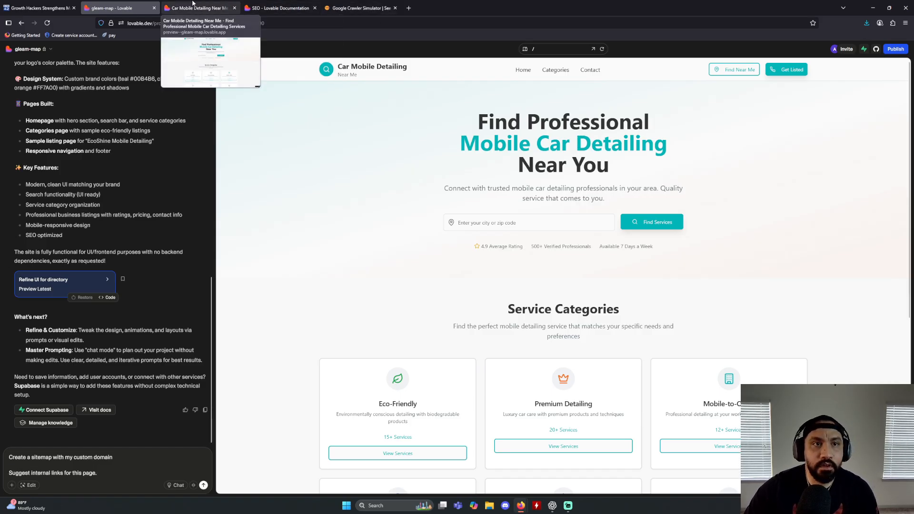
click(280, 8)
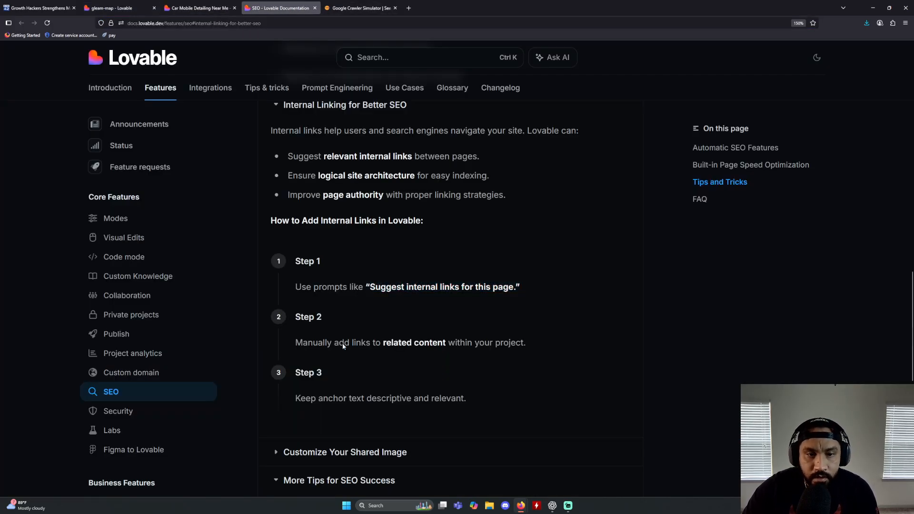
scroll(365, 344, down, 1)
scroll(366, 344, down, 2)
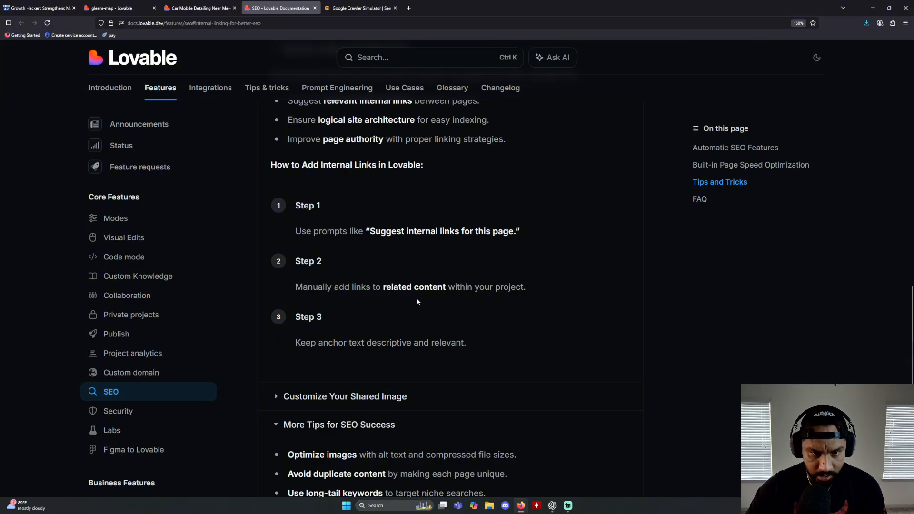
scroll(416, 299, down, 3)
scroll(384, 312, up, 3)
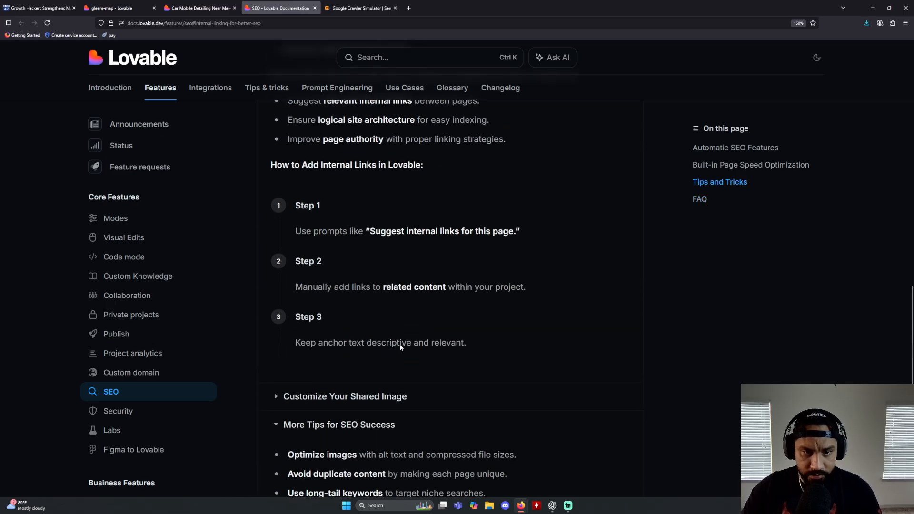
scroll(423, 342, up, 5)
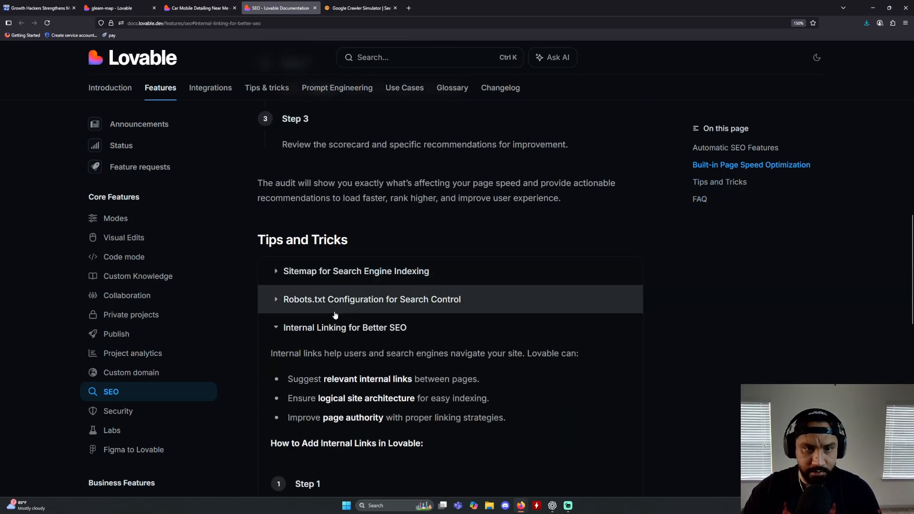
click(341, 326)
scroll(342, 288, down, 3)
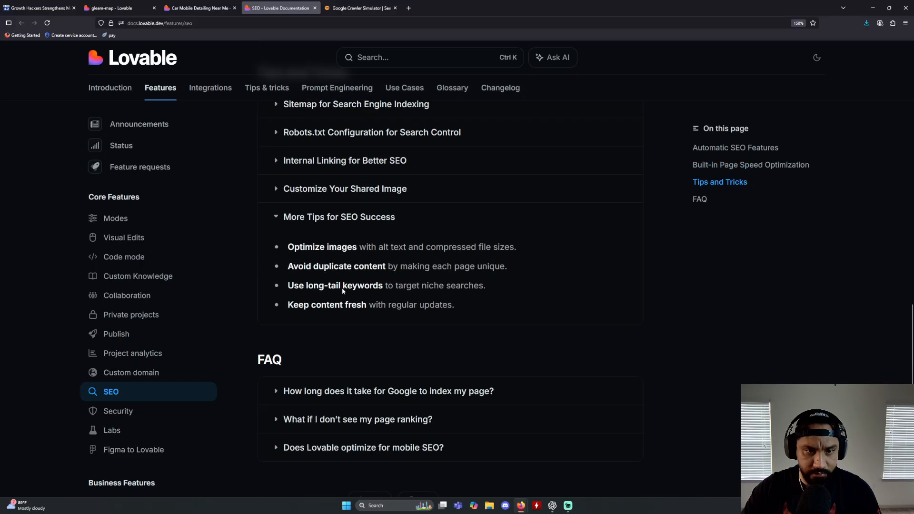
Expand the guidance on customizing the shared image with AI and copy its example prompt for changing the OG image.
click(335, 191)
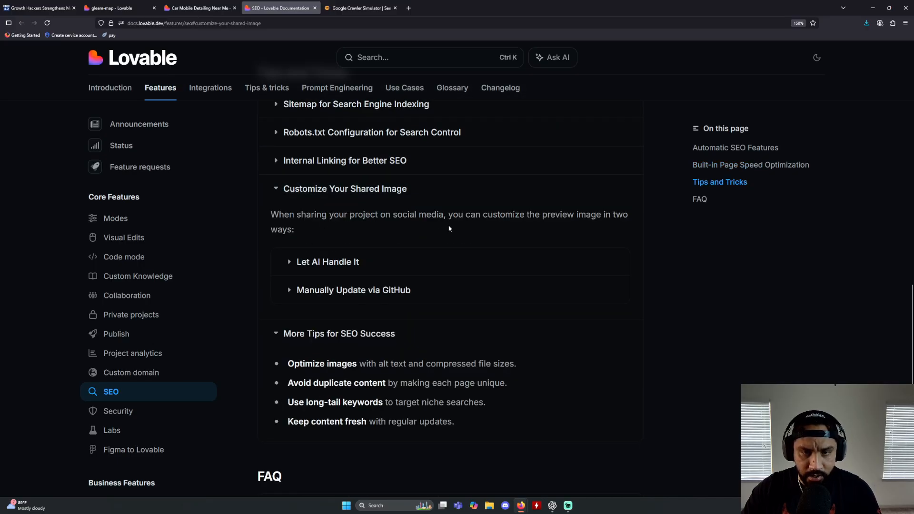
click(295, 263)
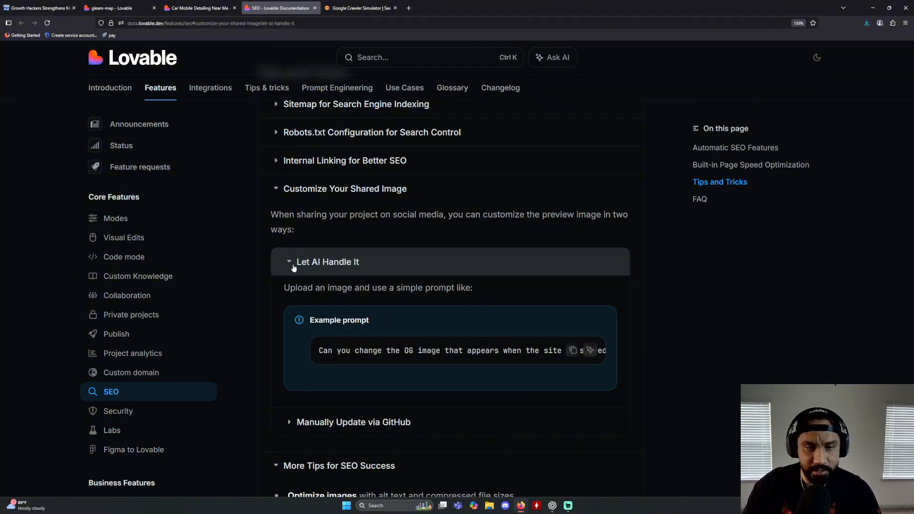
scroll(336, 325, down, 1)
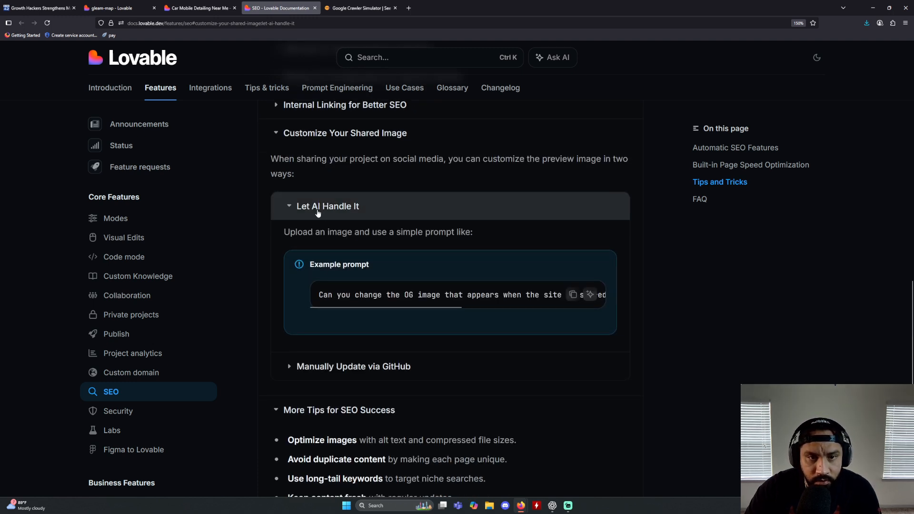
drag(333, 307, 495, 313)
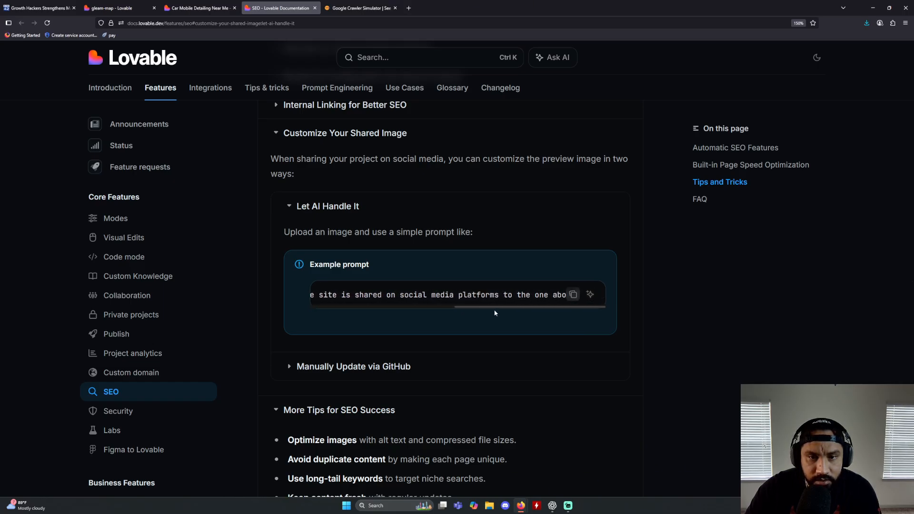
click(577, 297)
Return to the Lovable project and paste the OG image prompt as a new paragraph below the internal links line.
click(119, 8)
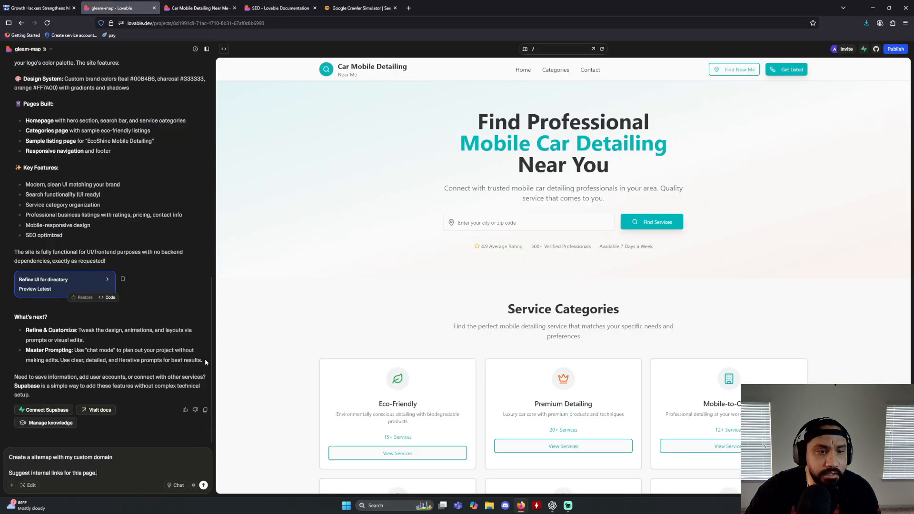
key(shift+Return)
key(shift+Return)
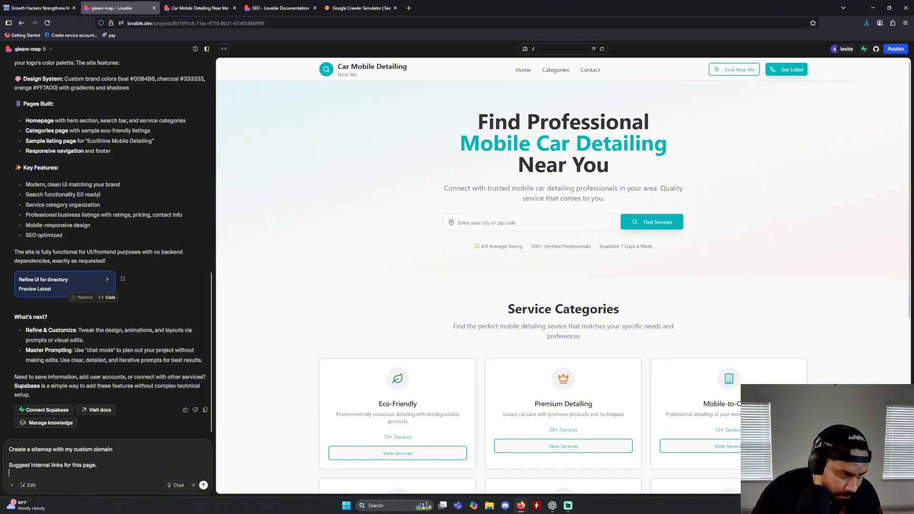
key(ctrl+v)
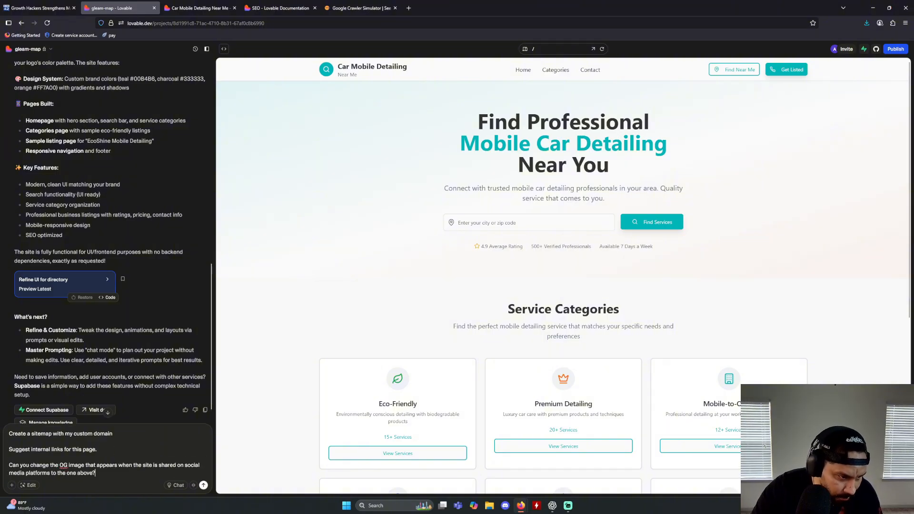
click(12, 486)
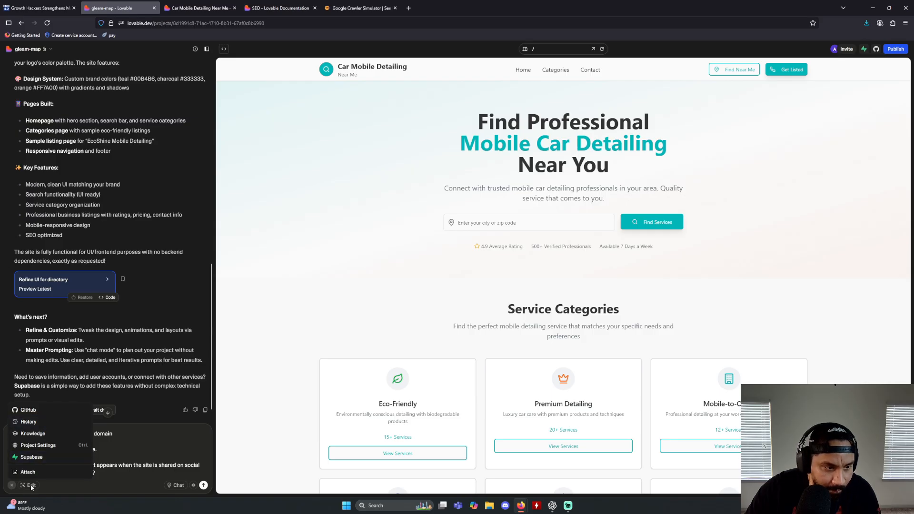
click(30, 474)
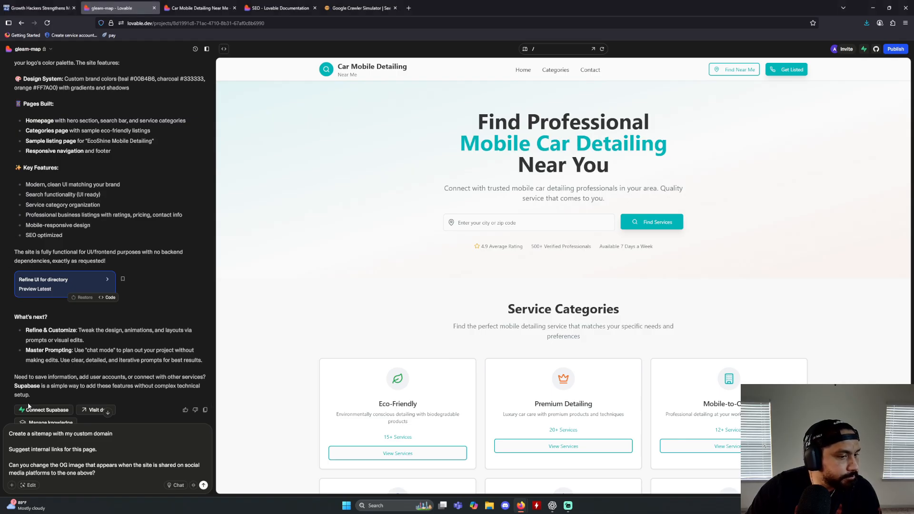
Replace the word "above?" at the end of the OG image prompt with "uploaded in the".
drag(99, 474, 76, 475)
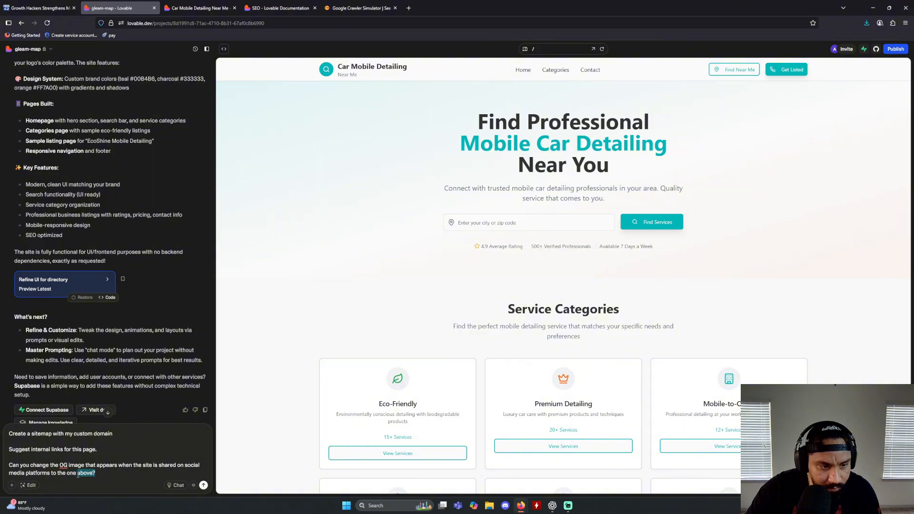
text(uploa)
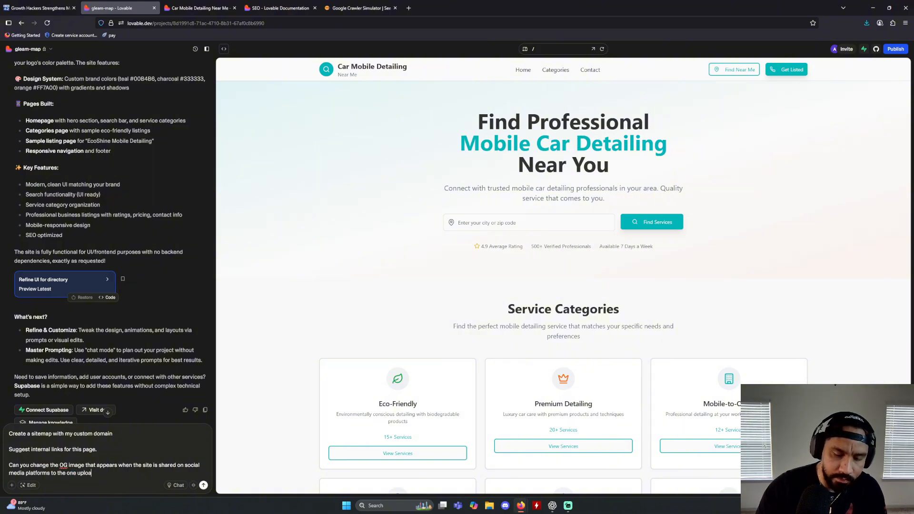
text(ded in the cre)
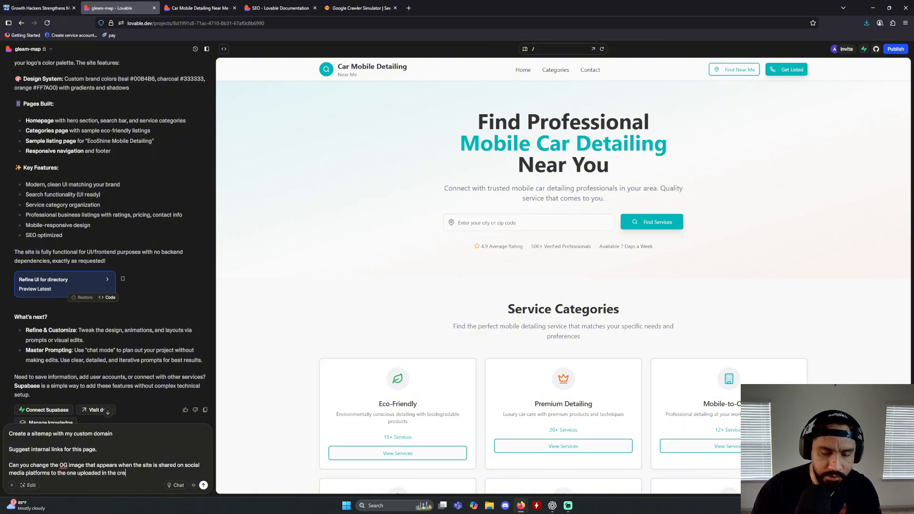
text(ati)
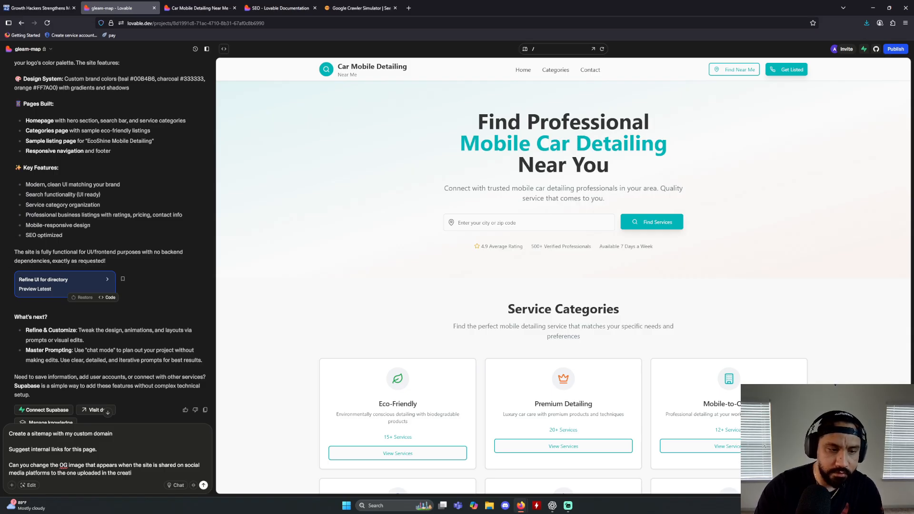
key(BackSpace)
key(BackSpace)
key(BackSpace)
key(BackSpace)
key(BackSpace)
key(BackSpace)
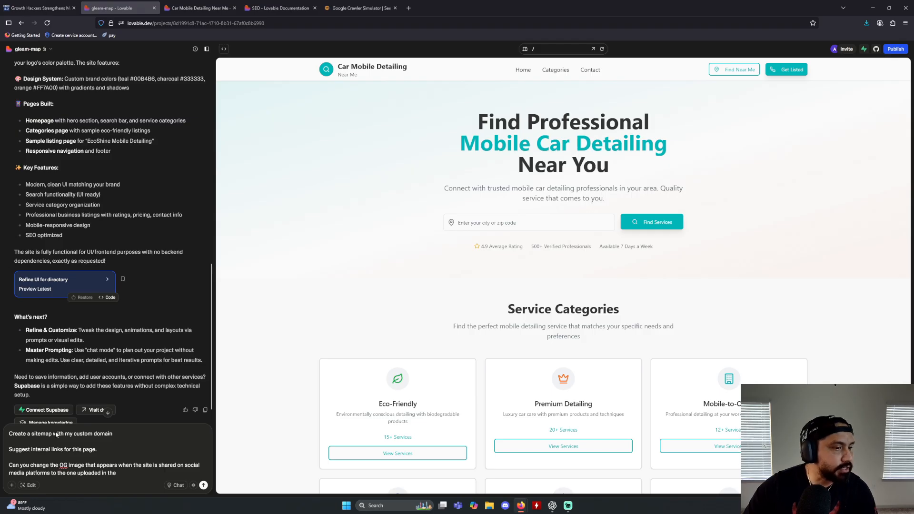
Attach the Car Mobile Detailing Near Me logo image to the chat message and send the combined SEO request.
click(12, 485)
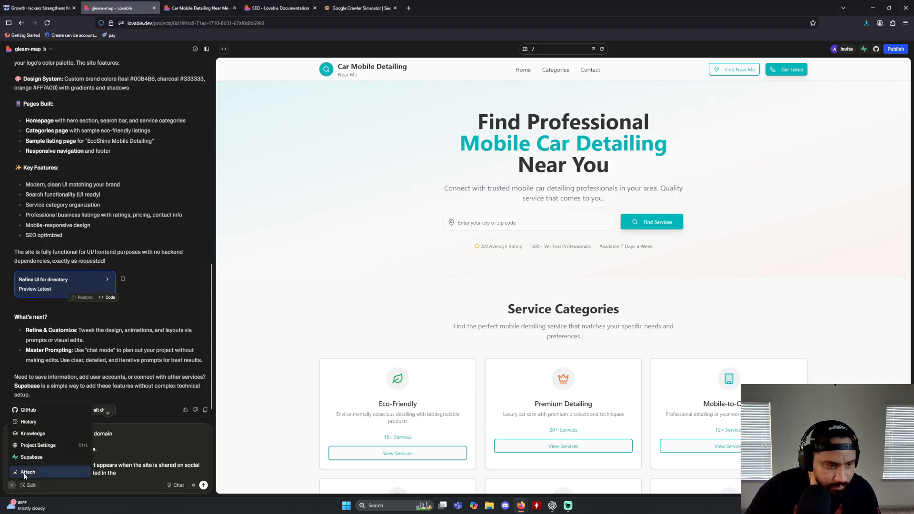
click(24, 473)
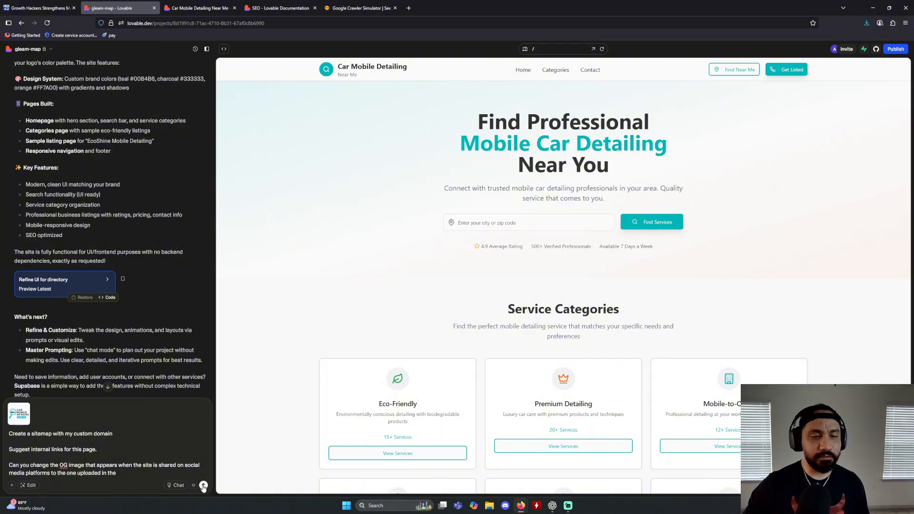
click(204, 486)
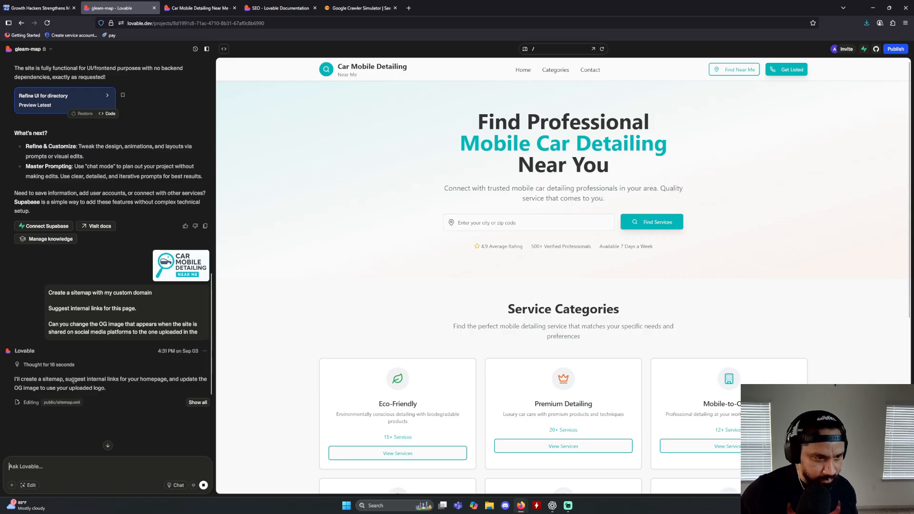
Follow Lovable's reply on the SEO updates and read its internal link suggestions for the homepage.
scroll(74, 362, down, 1)
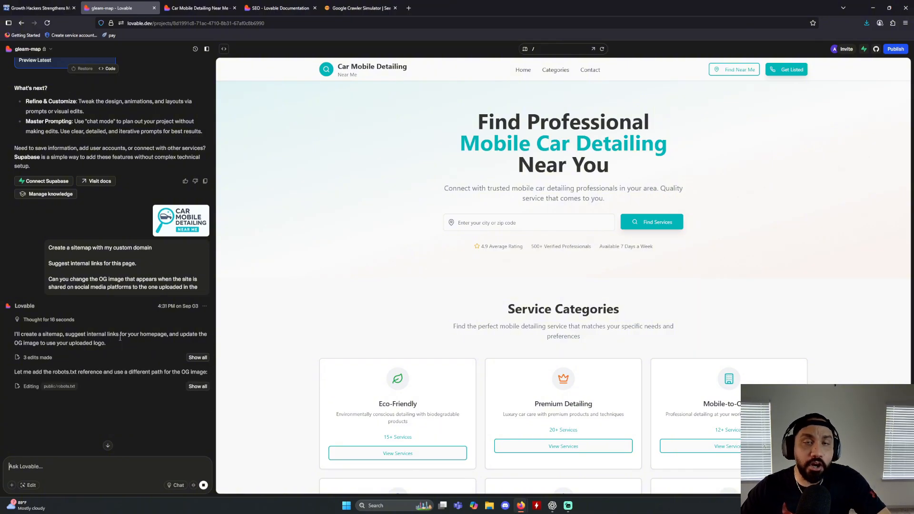
scroll(119, 336, down, 3)
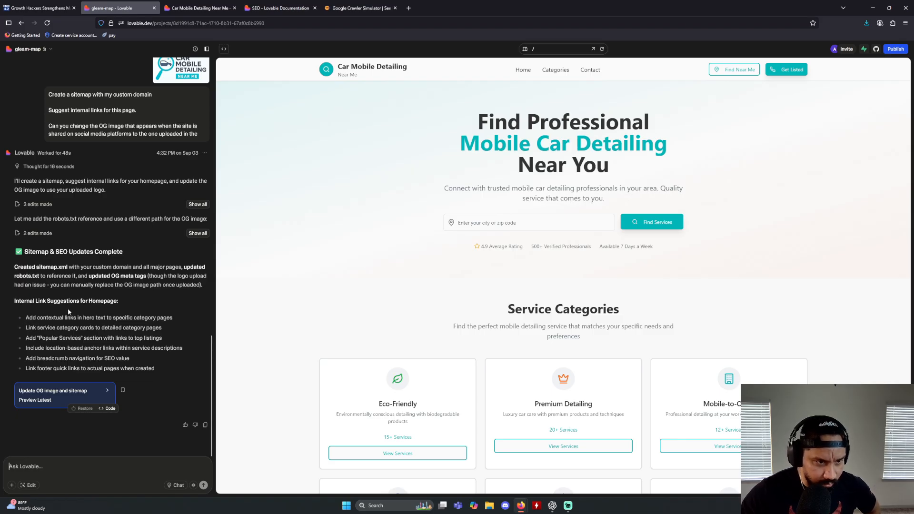
drag(29, 319, 108, 319)
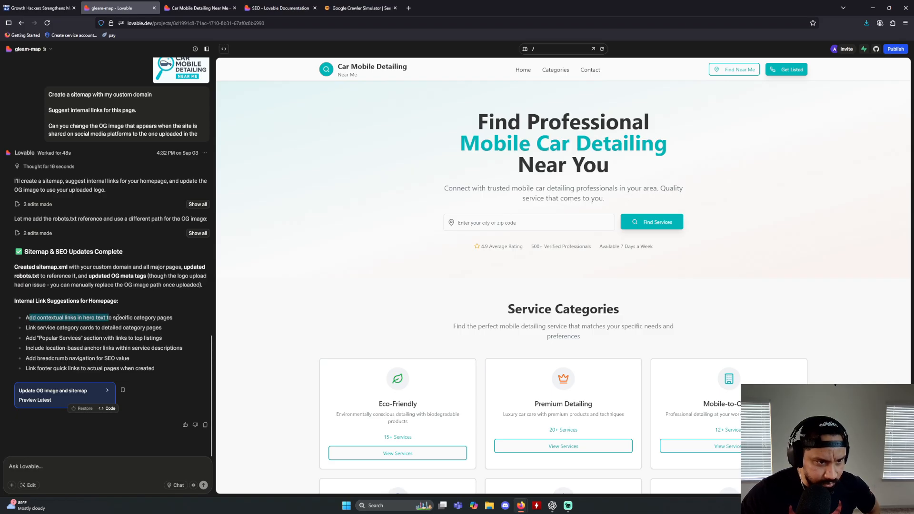
click(34, 330)
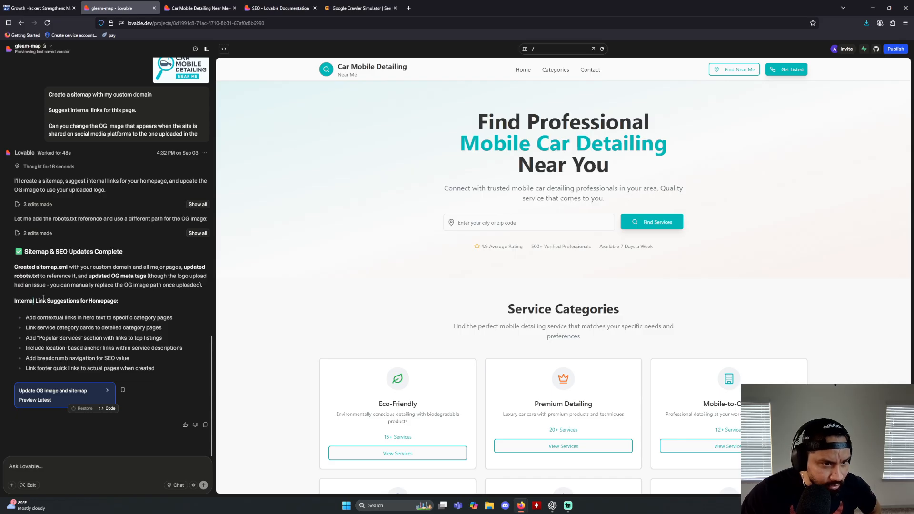
drag(35, 300, 96, 301)
click(71, 317)
drag(37, 318, 57, 328)
click(85, 315)
click(56, 328)
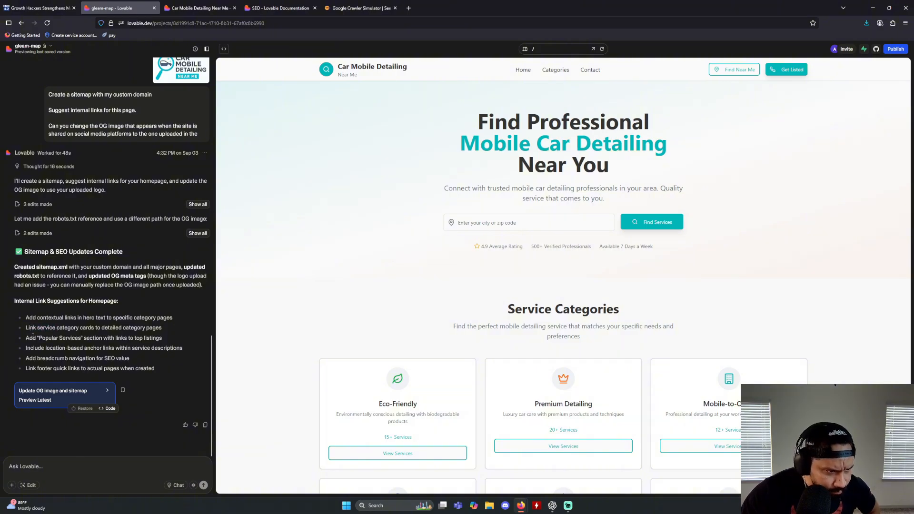
drag(27, 338, 117, 338)
click(117, 338)
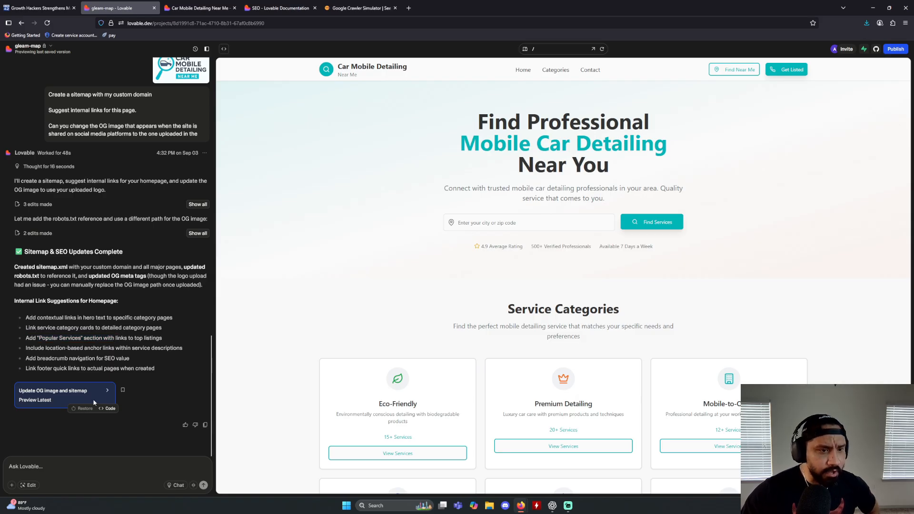
Publish the SEO update to the live site and look through the homepage preview while it deploys.
click(896, 49)
click(891, 147)
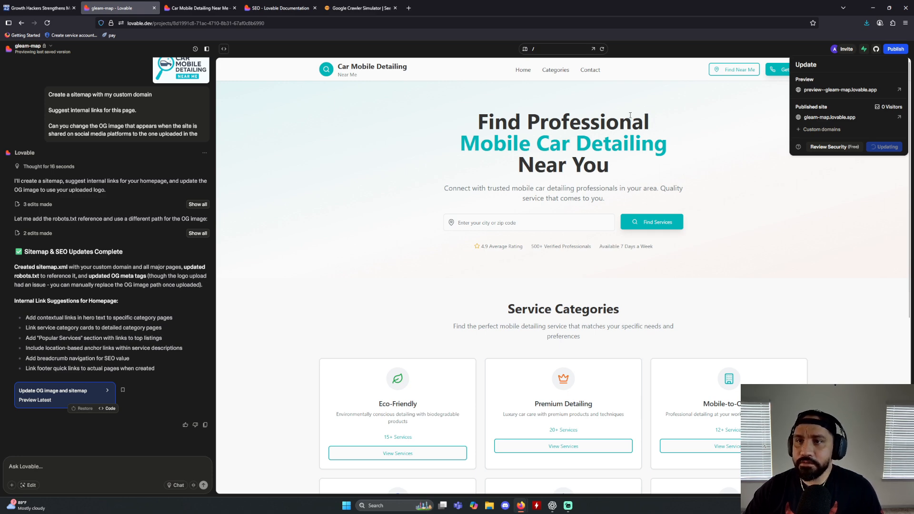
scroll(380, 200, down, 5)
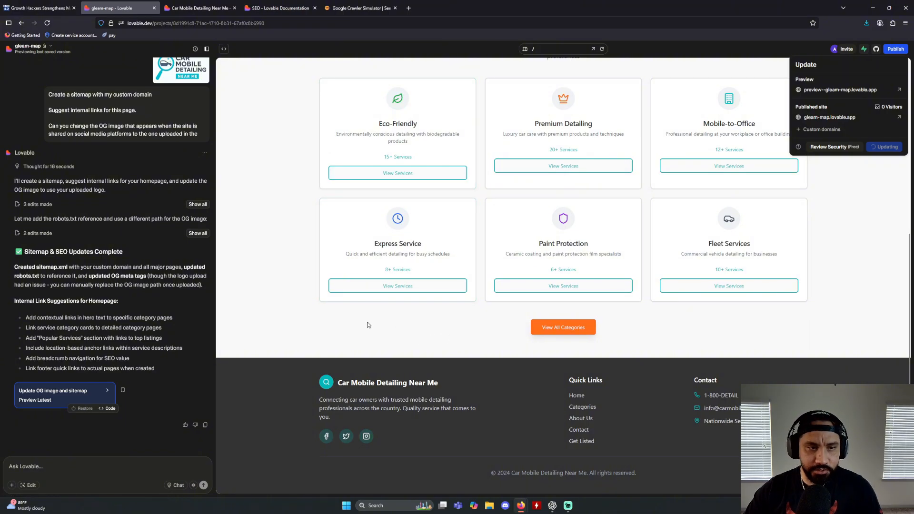
scroll(380, 312, up, 6)
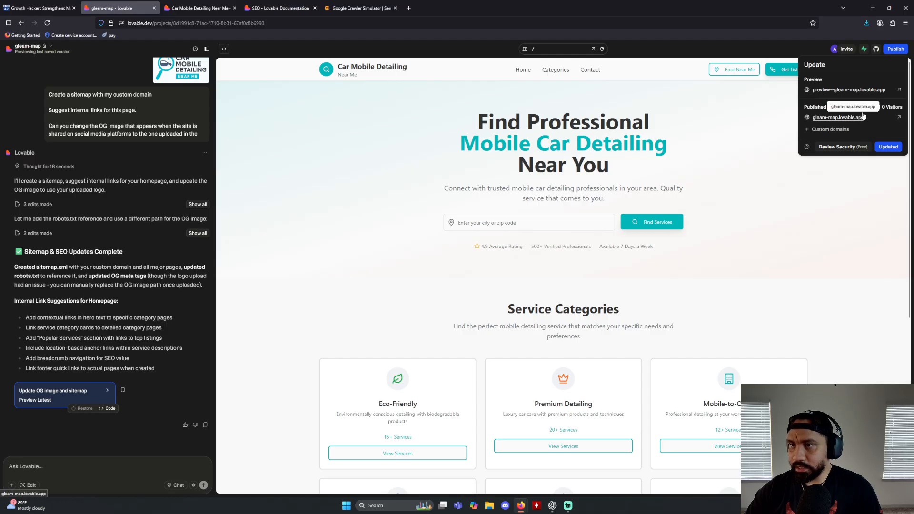
Open the published gleam-map.lovable.app site, copy its address, and rerun the Google crawler simulation with that URL.
click(839, 118)
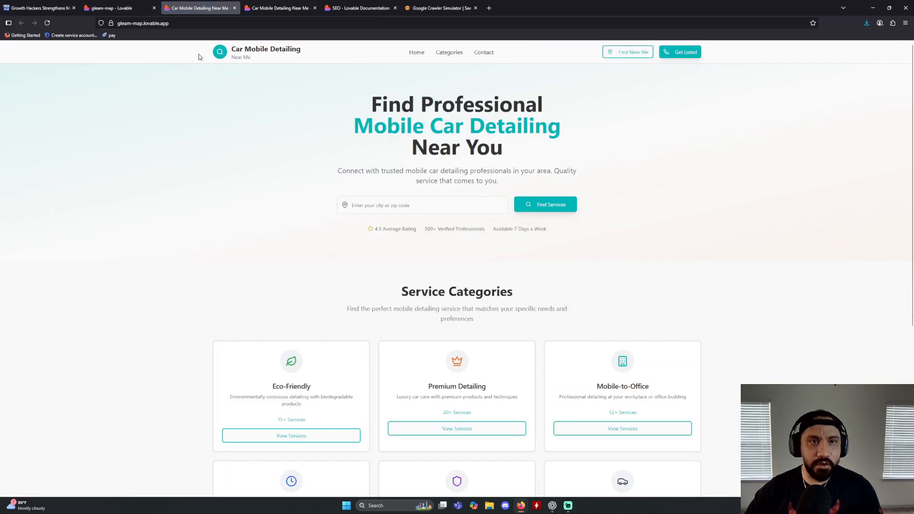
click(194, 23)
click(441, 8)
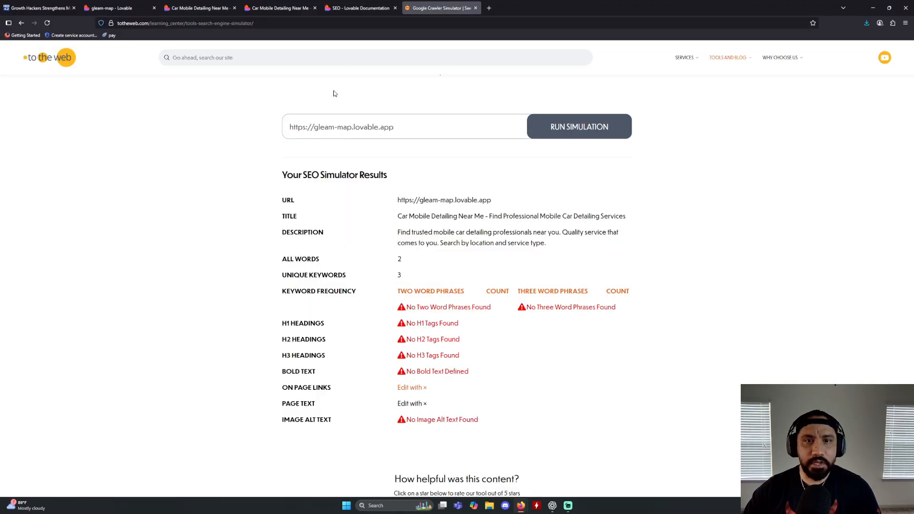
triple_click(370, 126)
key(ctrl+v)
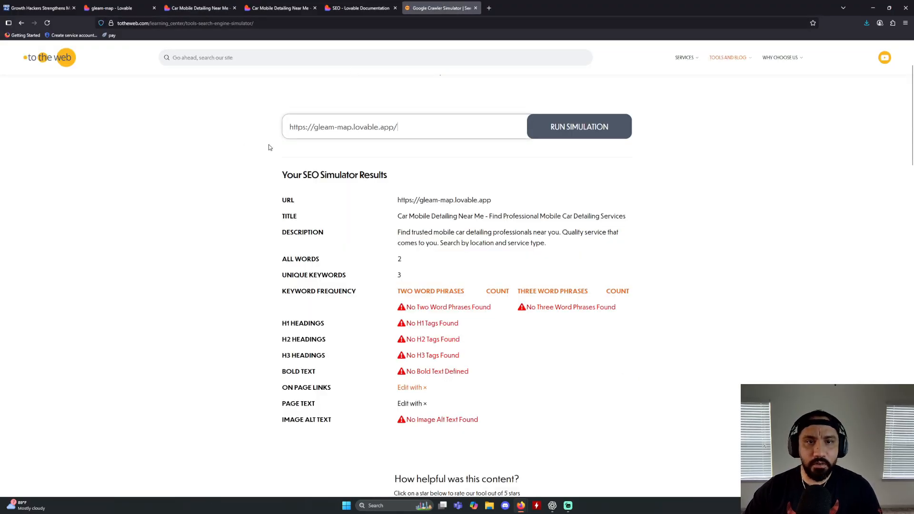
click(584, 131)
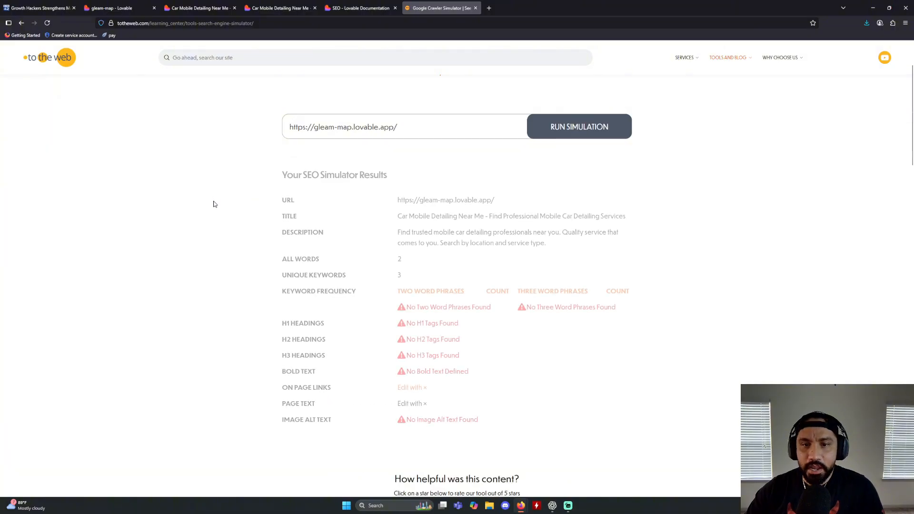
Review the SEO simulator results for the published site, especially the H1, H2 and H3 heading entries.
scroll(213, 213, down, 2)
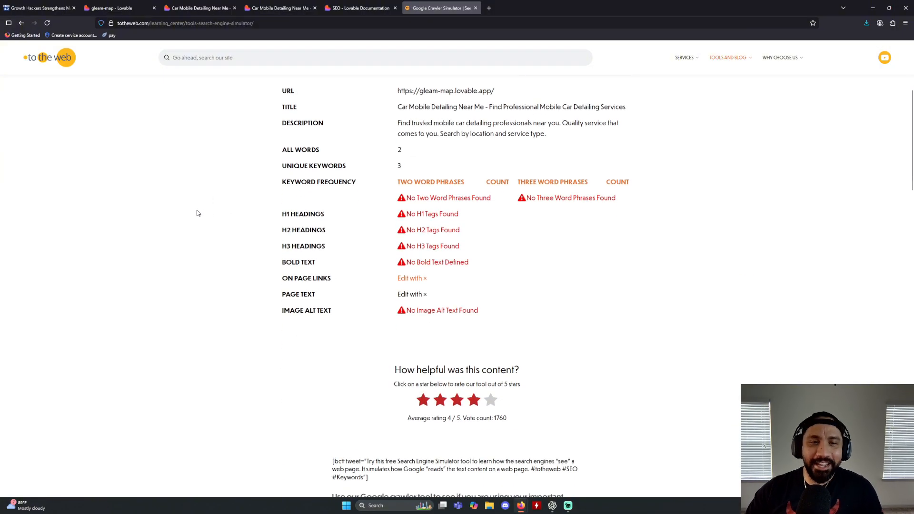
scroll(216, 218, up, 1)
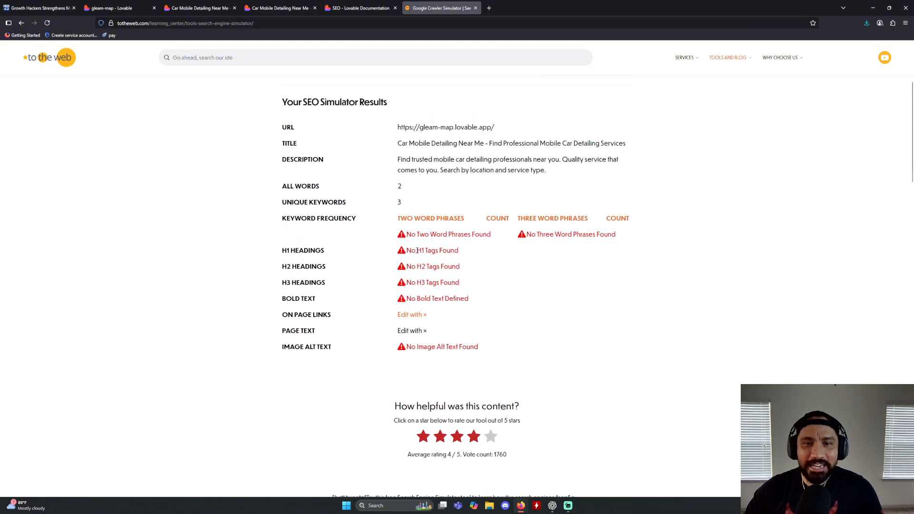
drag(417, 251, 446, 267)
click(446, 251)
click(454, 267)
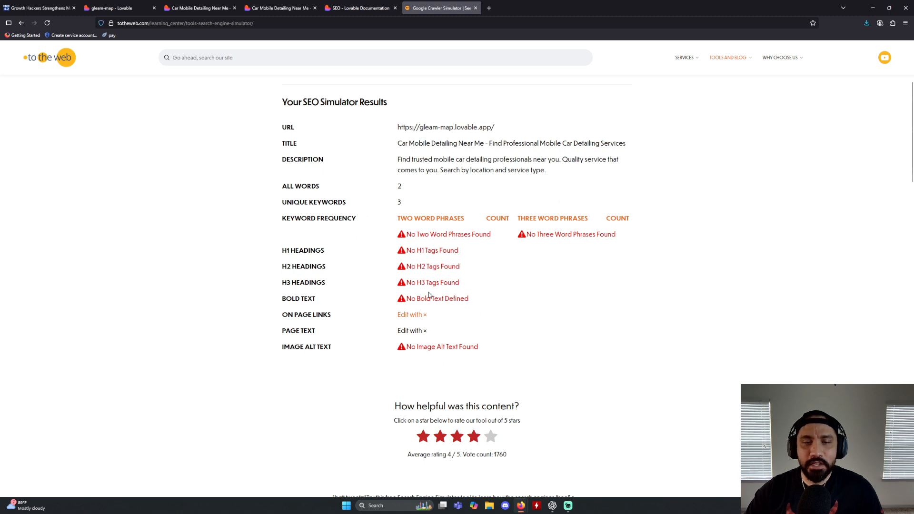
scroll(428, 285, up, 2)
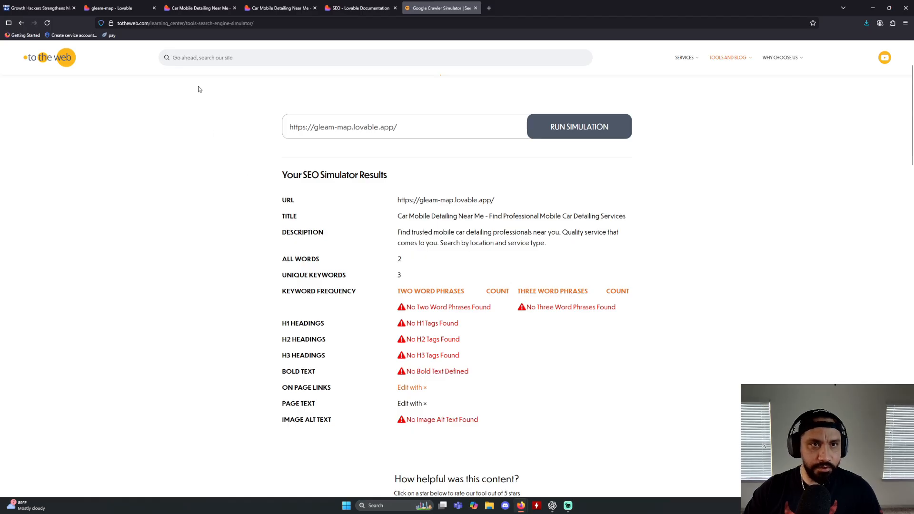
Return to Lovable's SEO documentation and look through the Tips and Tricks entries on sitemaps and robots.txt.
click(191, 5)
click(126, 4)
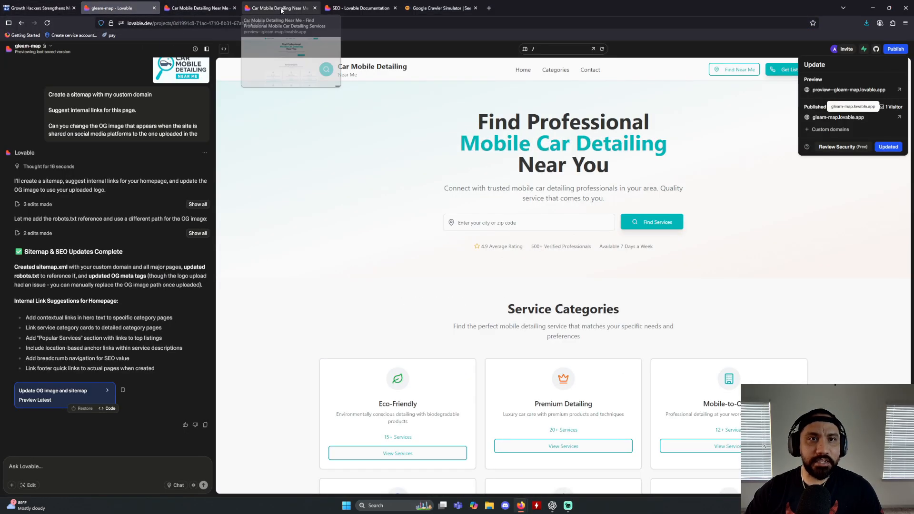
click(360, 8)
scroll(364, 292, up, 5)
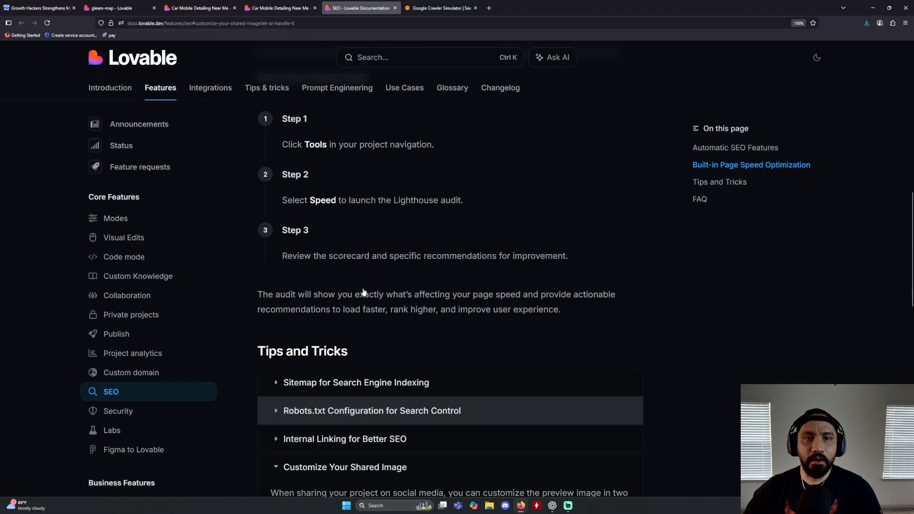
scroll(363, 292, down, 4)
click(355, 246)
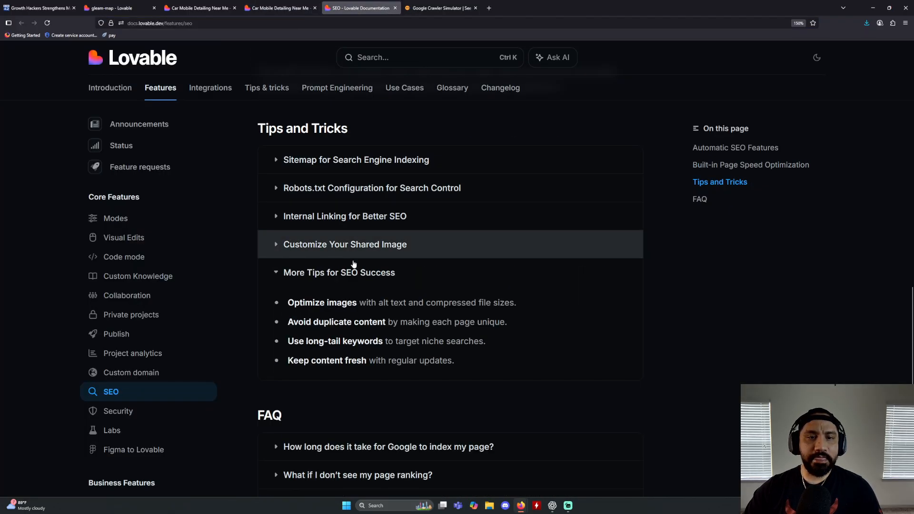
click(329, 160)
click(324, 160)
click(331, 190)
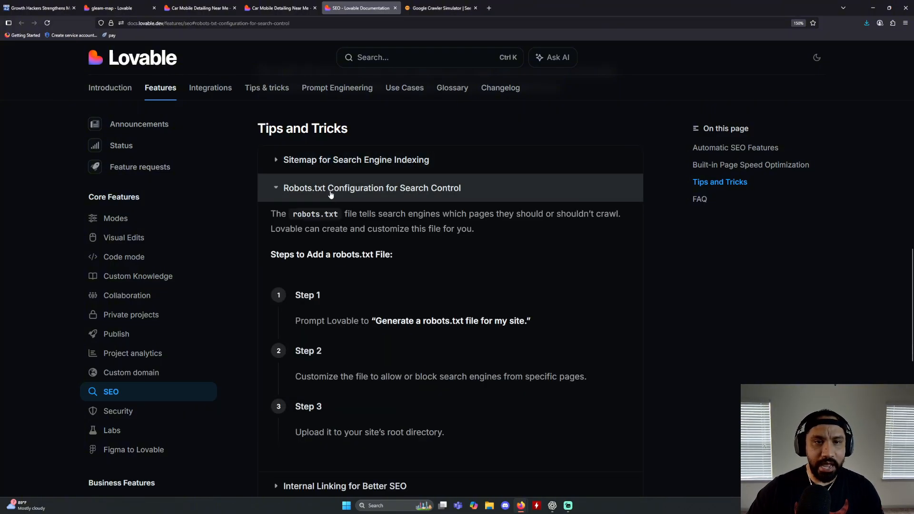
Expand Sitemap for Search Engine Indexing and read the steps on publishing and submitting the sitemap to Google Search Console.
click(331, 160)
scroll(378, 277, down, 3)
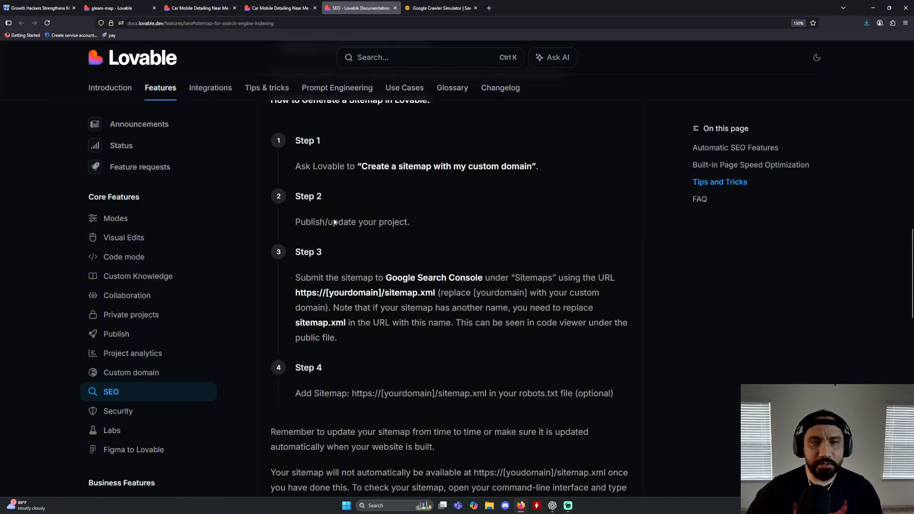
drag(306, 221, 398, 224)
click(314, 275)
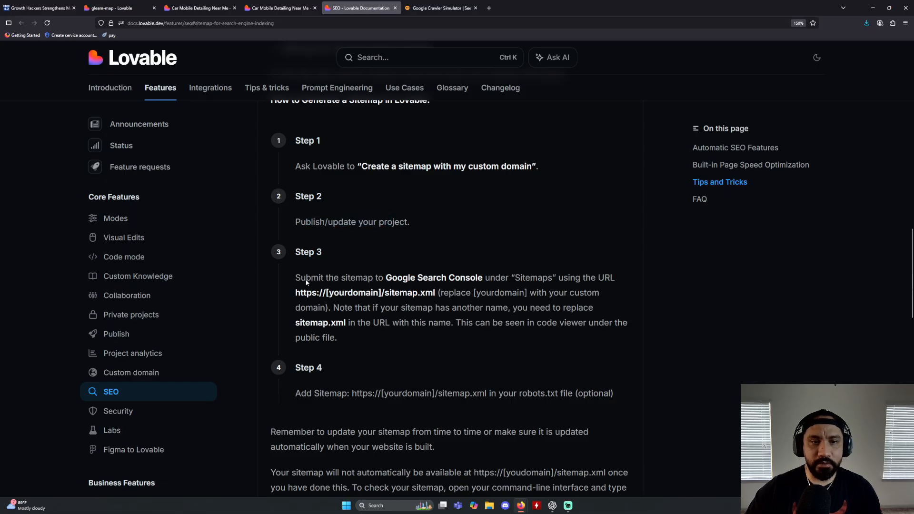
drag(306, 282, 607, 279)
click(567, 280)
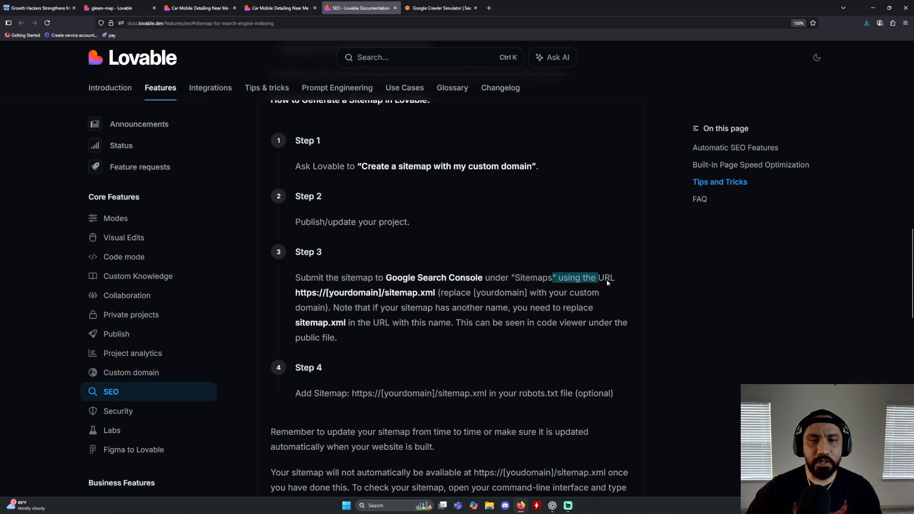
click(607, 279)
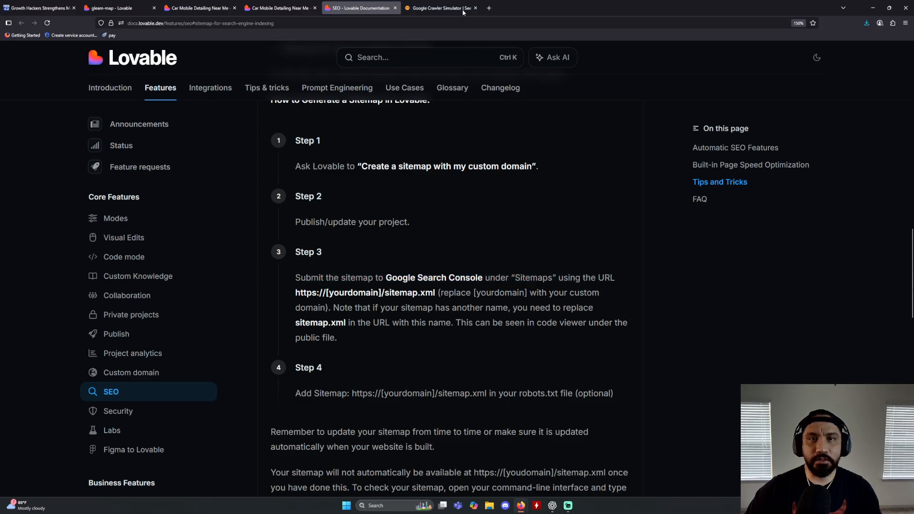
Look for a sitemap on the published site by loading its address with /sitemap appended.
click(279, 8)
click(209, 22)
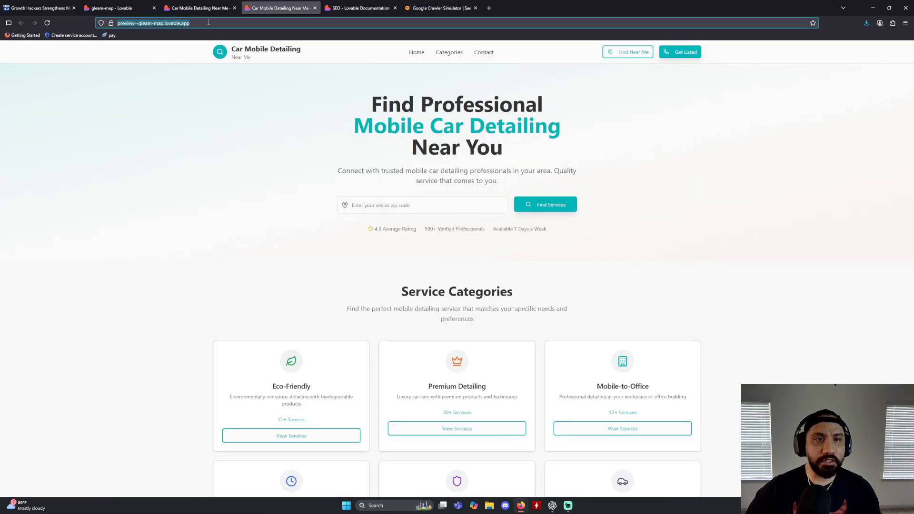
click(211, 4)
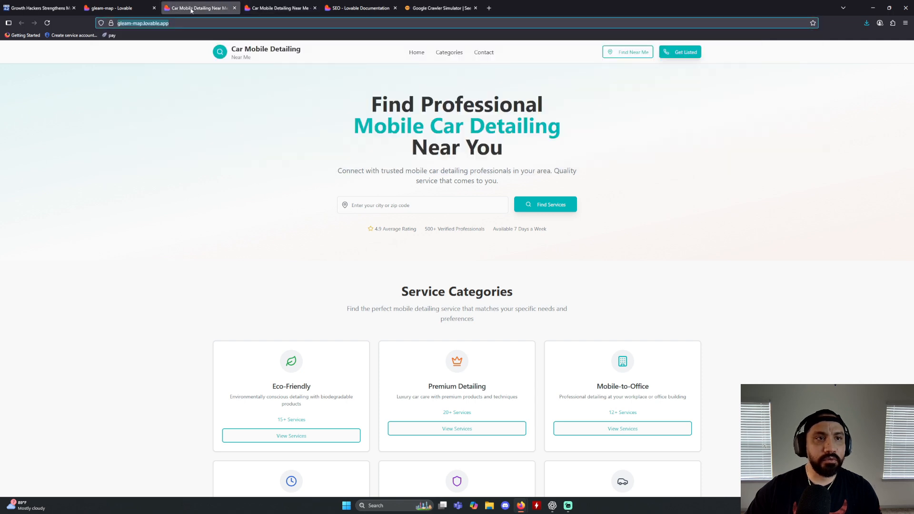
click(219, 26)
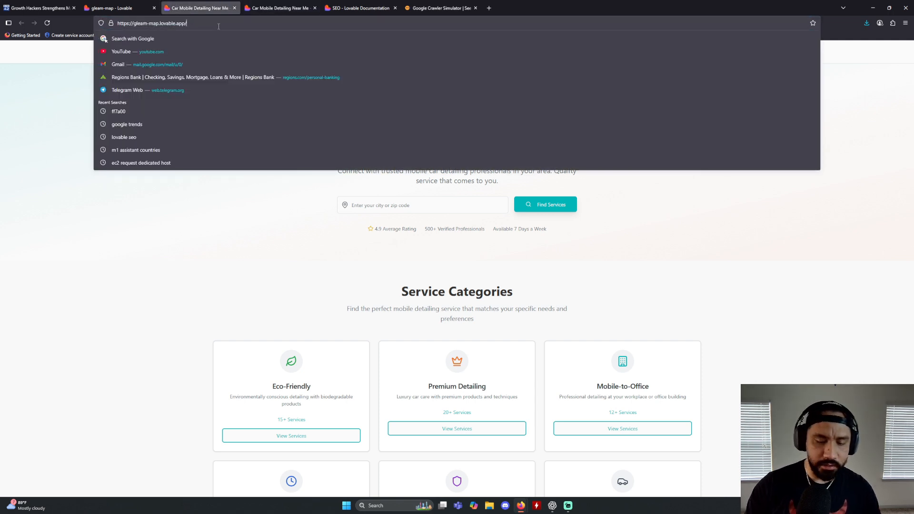
text(sitemap)
key(Return)
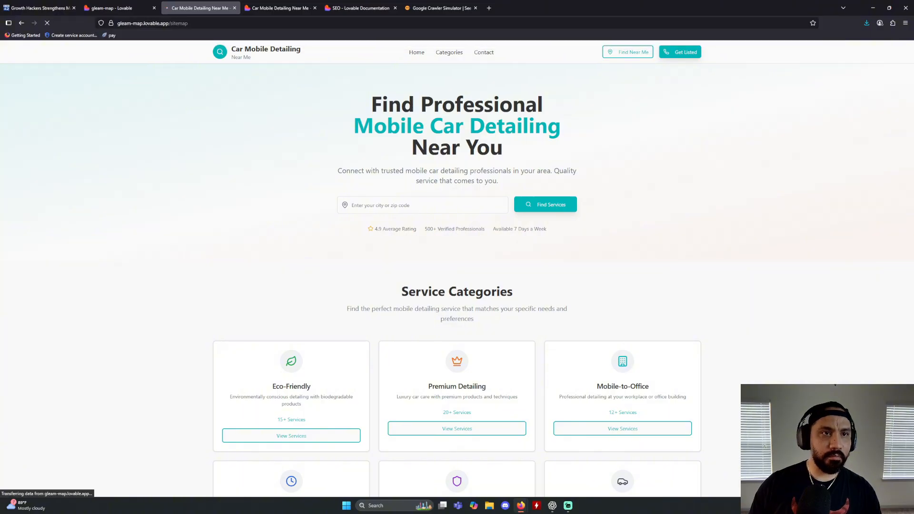
Extend the address to gleam-map.lovable.app/sitemap.xml and load it.
click(213, 25)
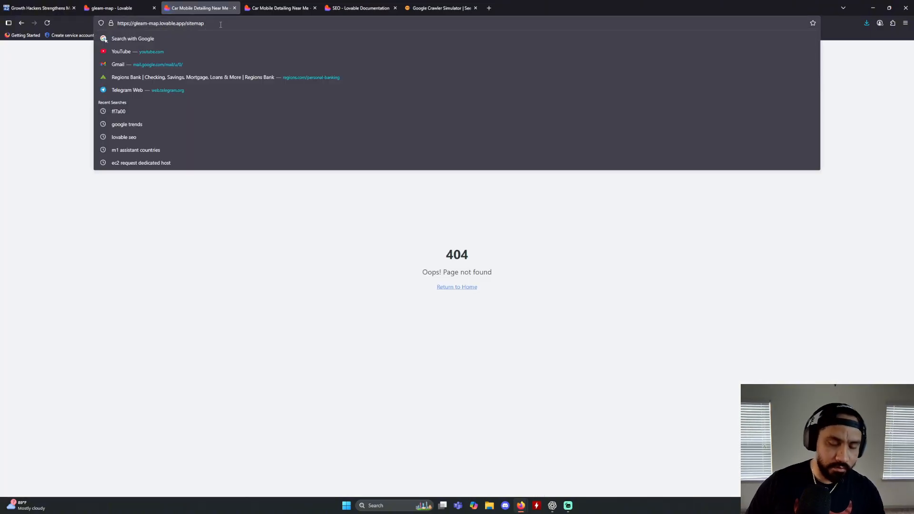
text(.xml)
key(Return)
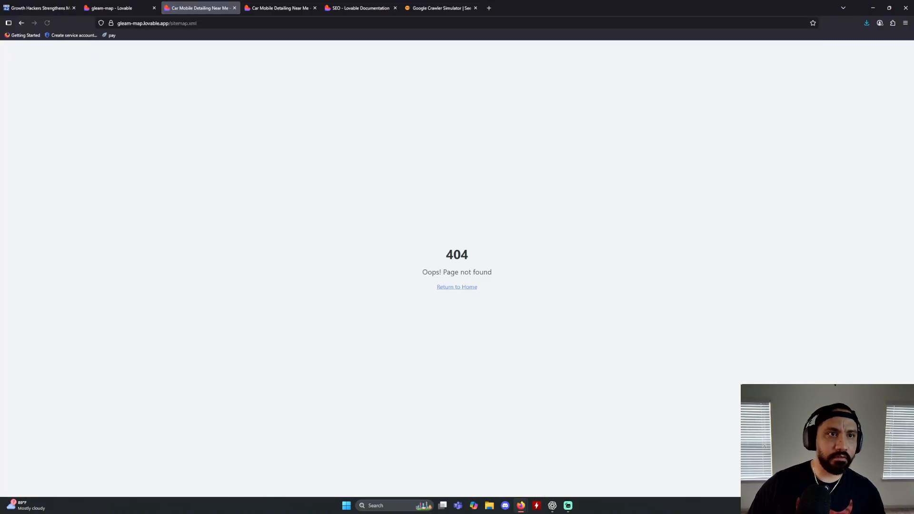
Review Lovable's sitemap reply and check the documentation's Step 3 for the expected sitemap.xml URL format.
click(280, 8)
click(135, 5)
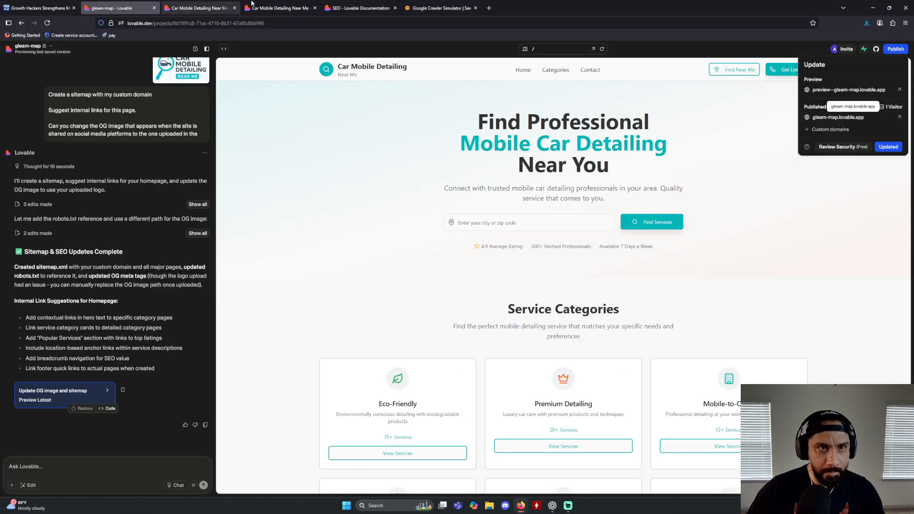
click(360, 6)
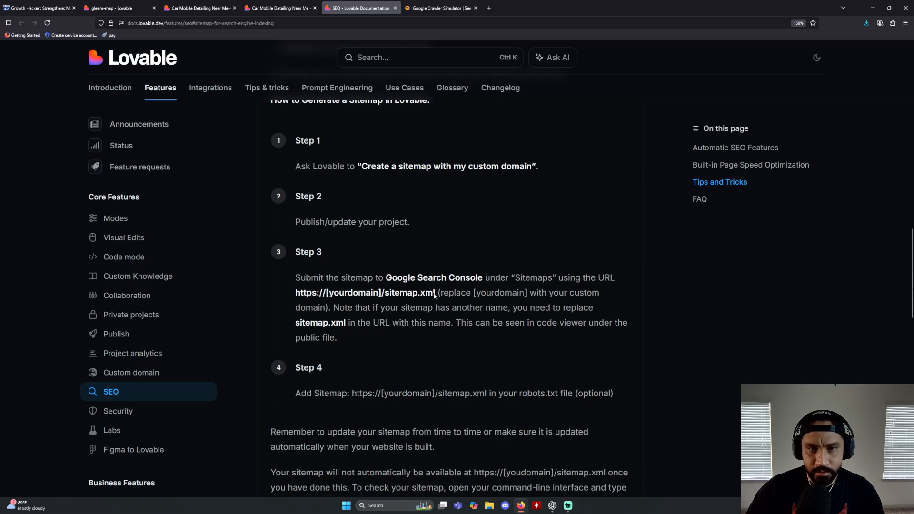
drag(435, 294, 382, 298)
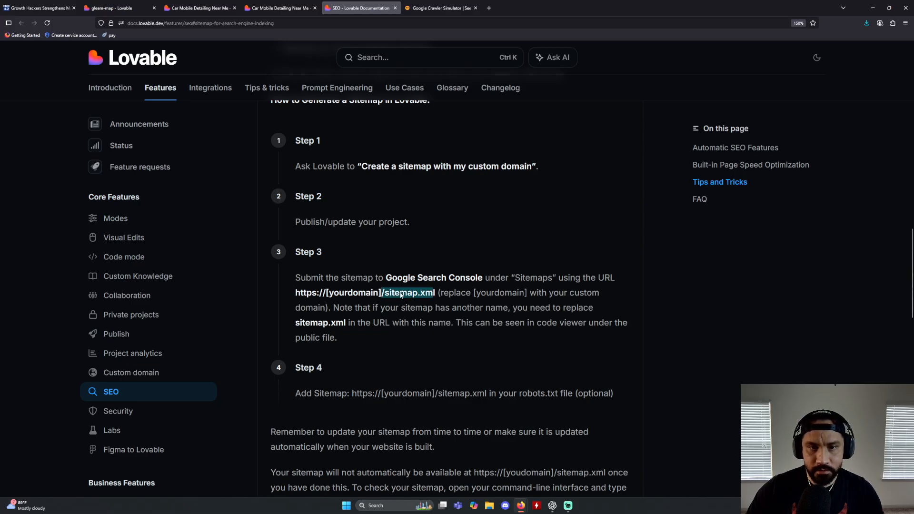
click(428, 299)
click(428, 4)
click(355, 4)
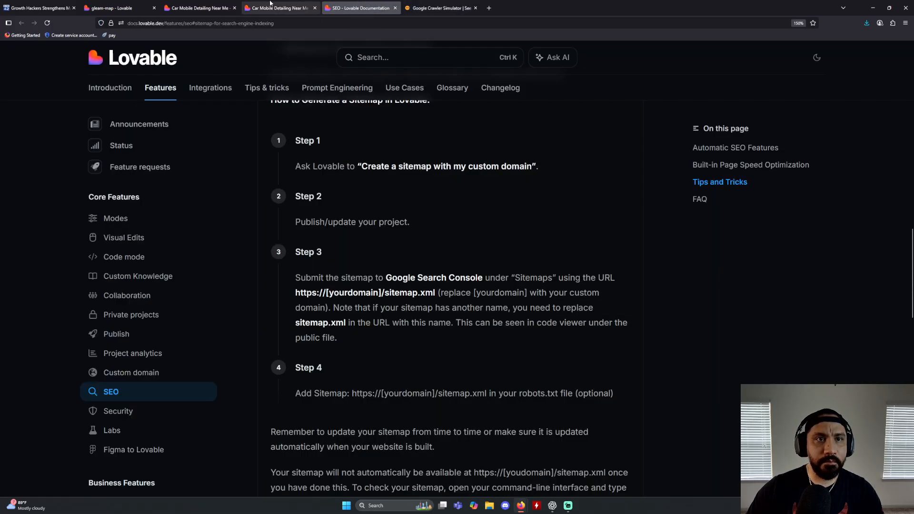
Reload sitemap.xml on the published site to recheck it, and follow the link back to the homepage.
click(271, 3)
click(183, 3)
click(144, 3)
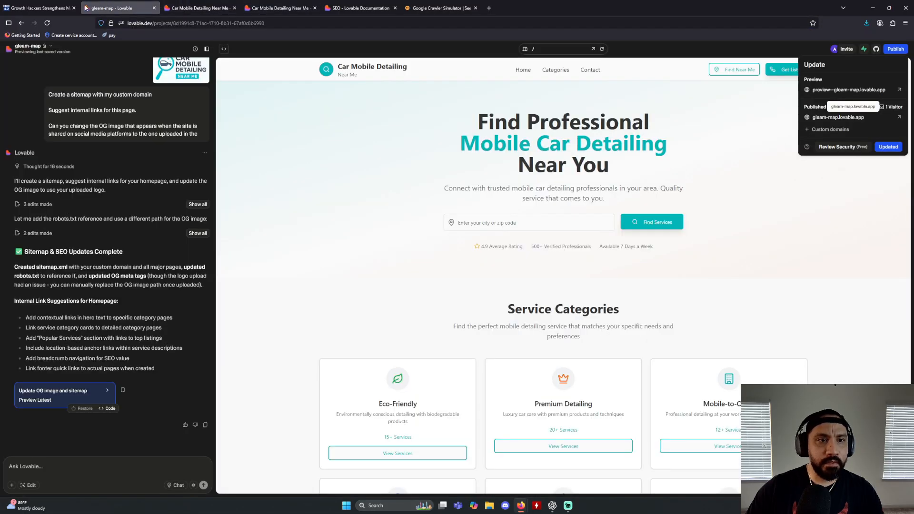
click(40, 6)
click(371, 3)
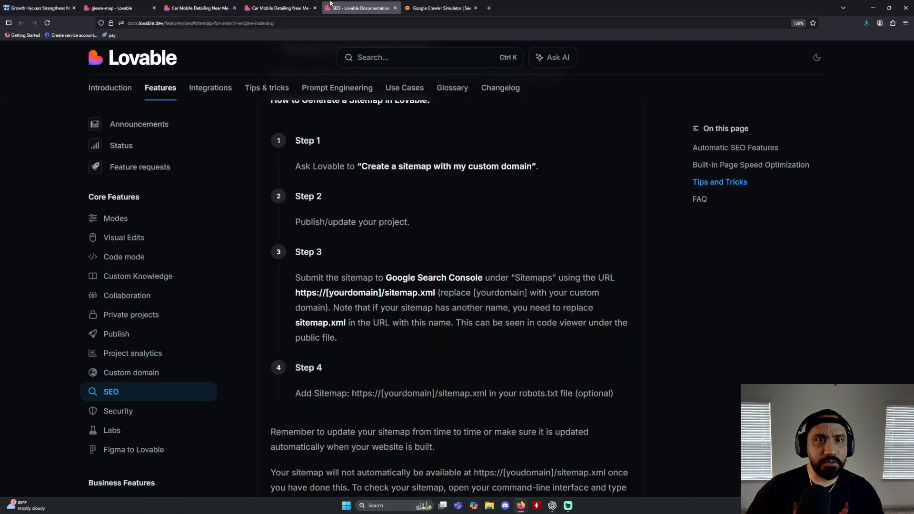
click(131, 3)
click(195, 3)
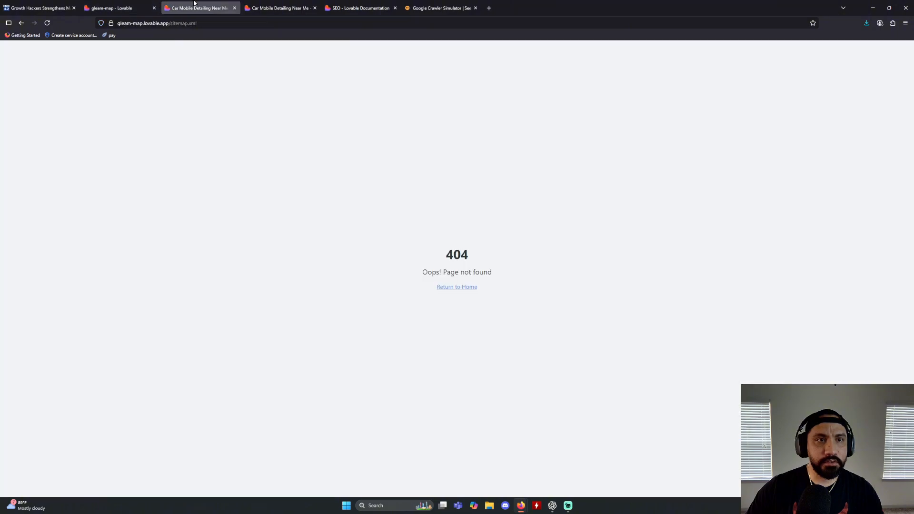
click(208, 24)
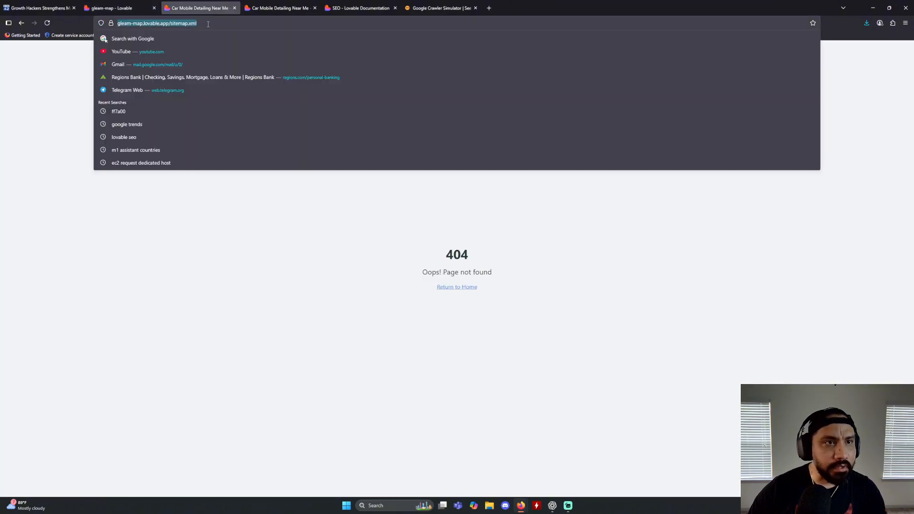
key(Return)
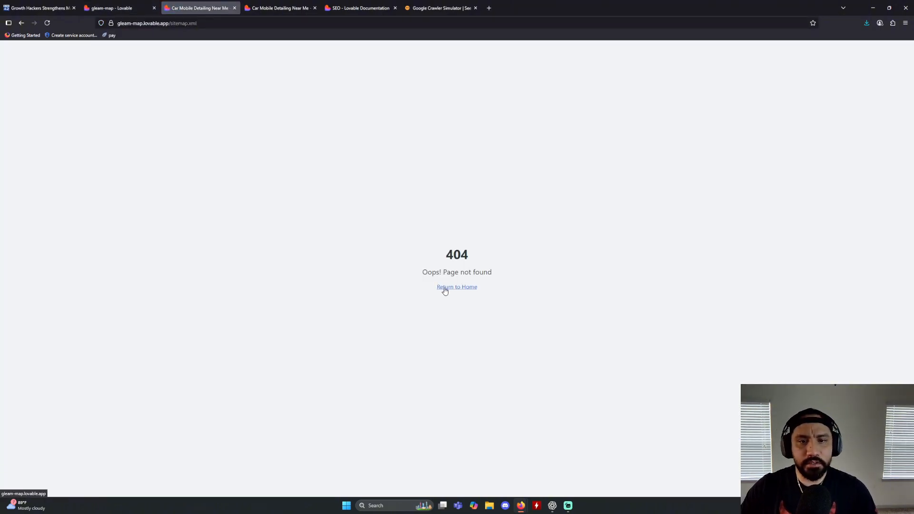
click(445, 289)
Recheck Lovable's sitemap and SEO reply, close the publish details, and open a blank browser tab.
click(138, 8)
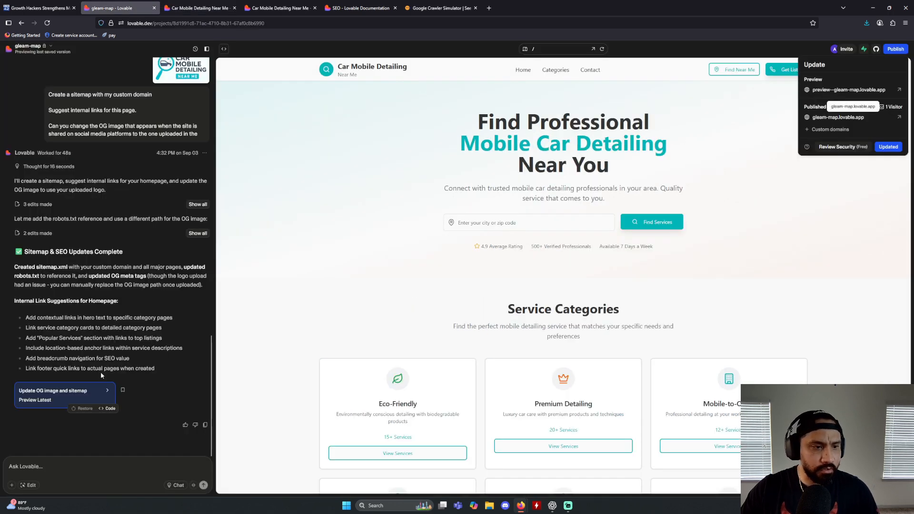
click(61, 472)
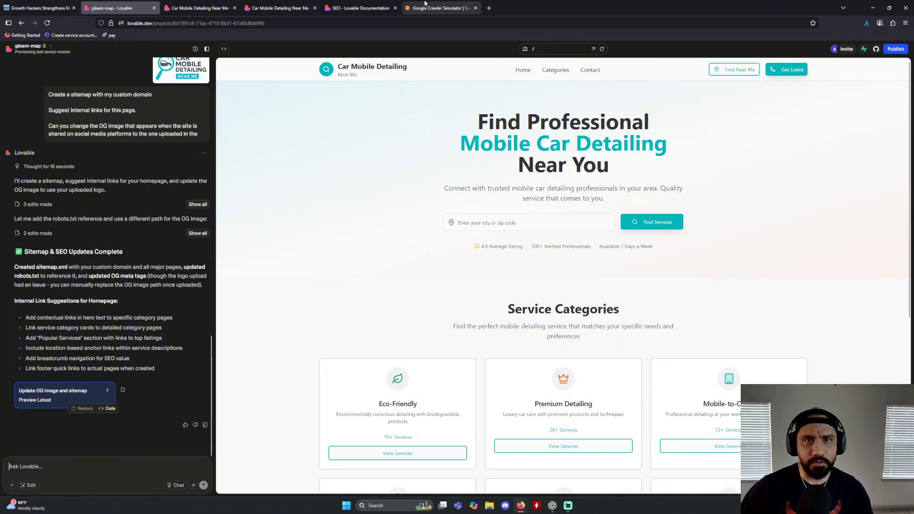
click(490, 8)
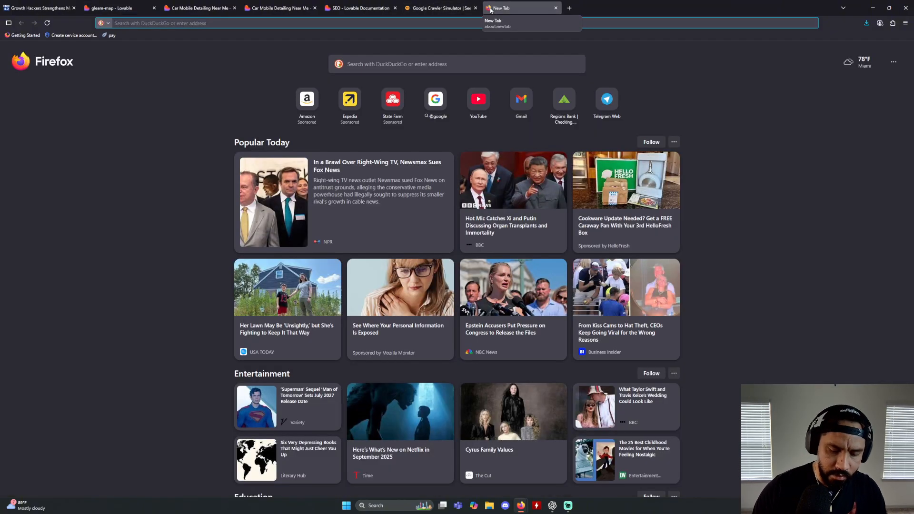
Return to the published site and reload its homepage at gleam-map.lovable.app.
click(201, 9)
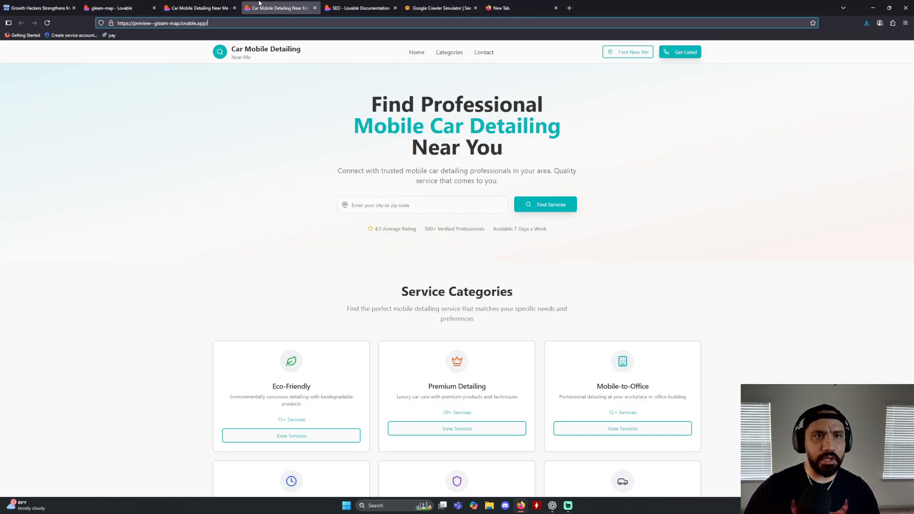
click(199, 20)
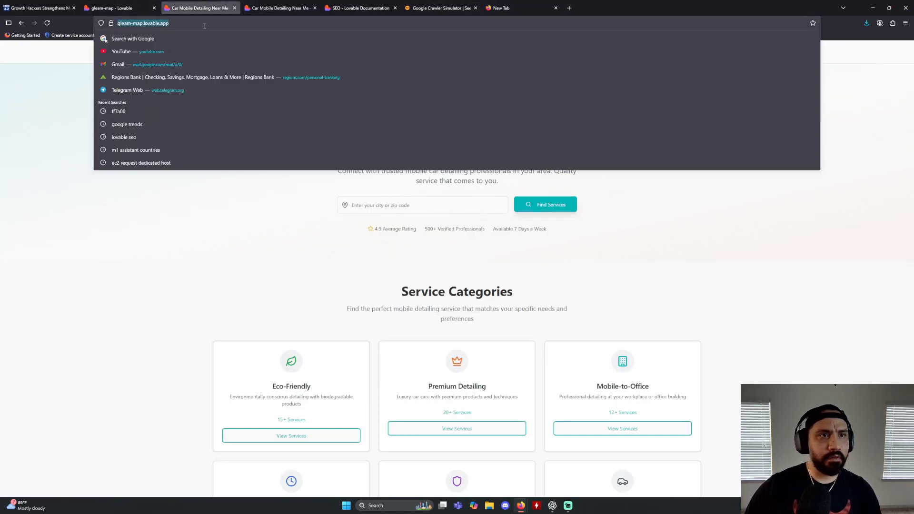
click(213, 24)
key(Return)
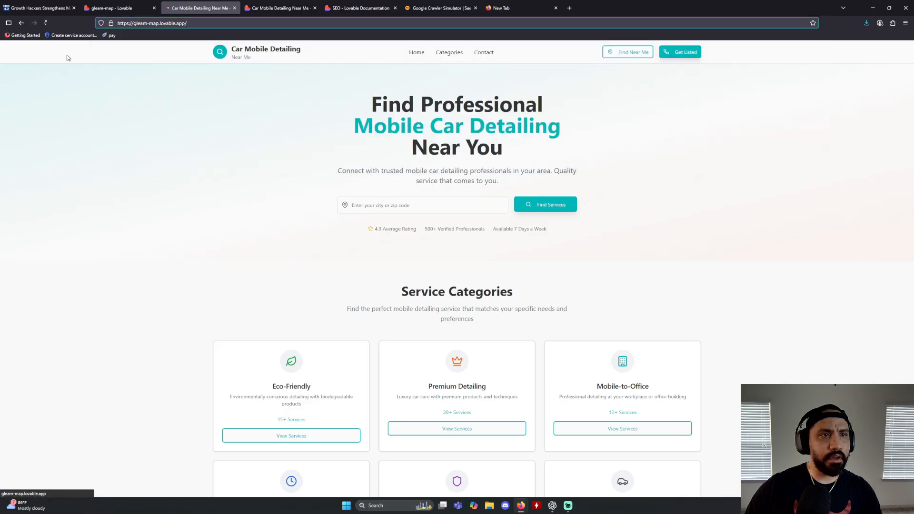
Append sitemap.xml to the published site's address and load it again.
click(184, 22)
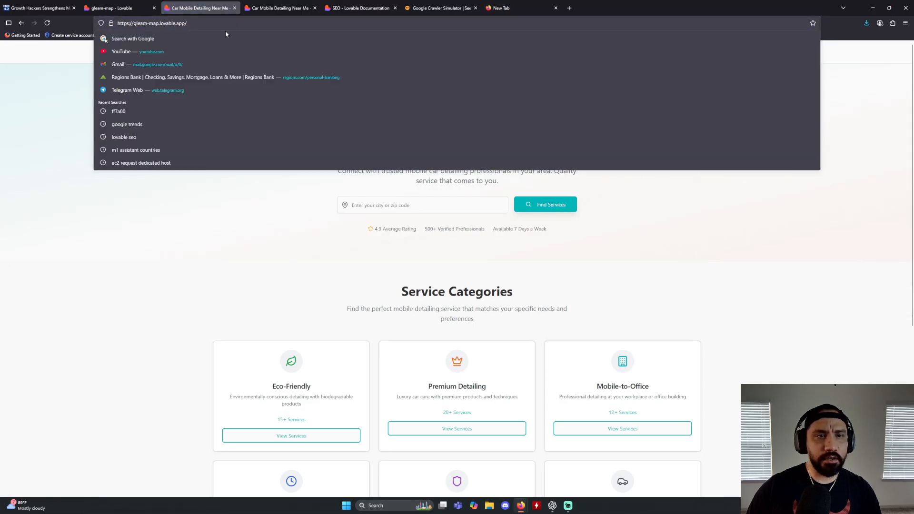
text(siem)
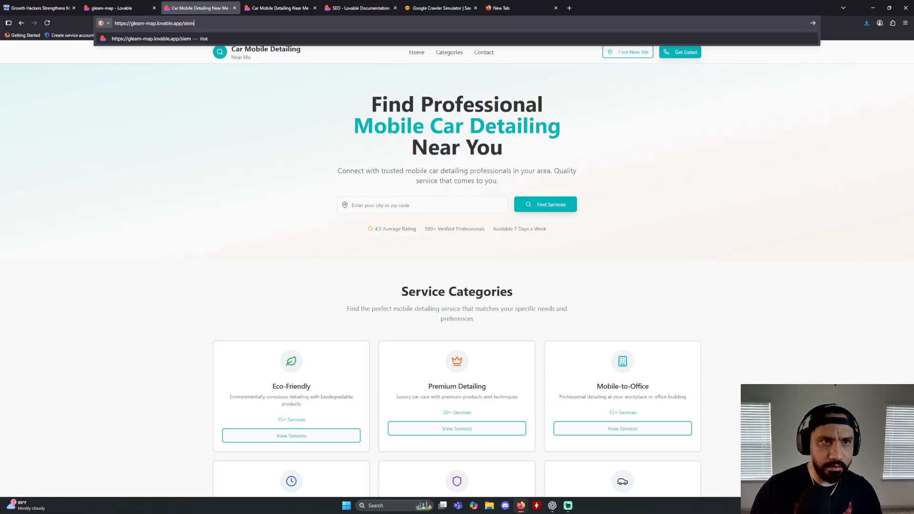
key(BackSpace)
key(BackSpace)
text(te)
key(Return)
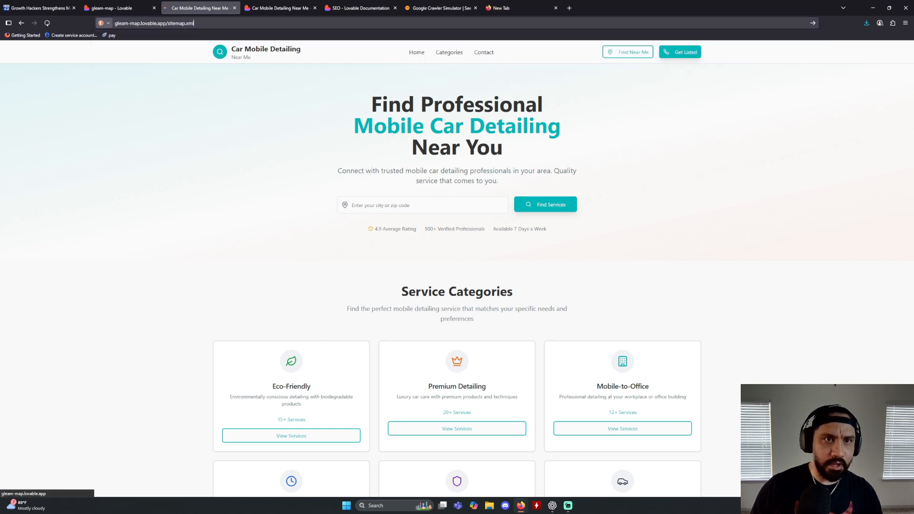
Remove the .xml extension from the address and load gleam-map.lovable.app/sitemap.
click(325, 25)
click(325, 26)
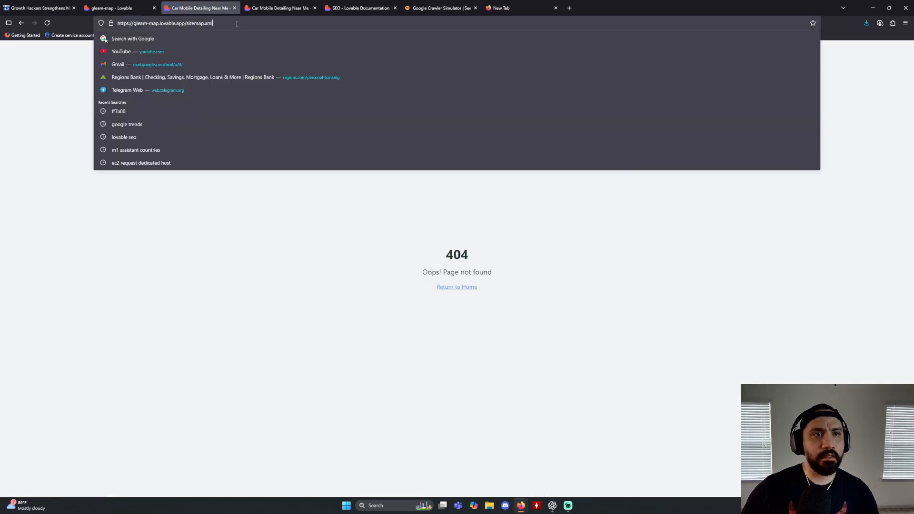
key(BackSpace)
key(BackSpace)
key(BackSpace)
key(BackSpace)
key(Return)
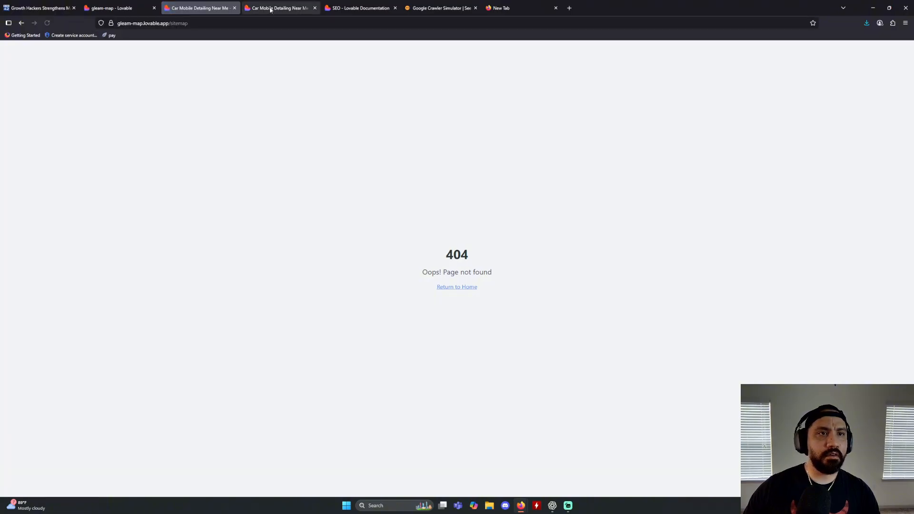
Review the Lovable SEO documentation's sitemap steps, including the robots.txt entry and the curl check for sitemap.xml.
click(200, 25)
click(200, 25)
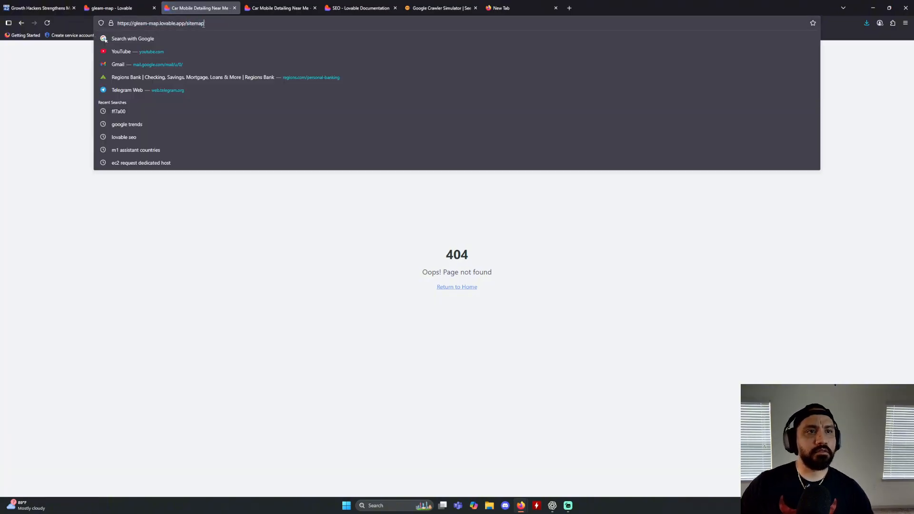
click(111, 8)
click(43, 7)
click(120, 4)
click(204, 4)
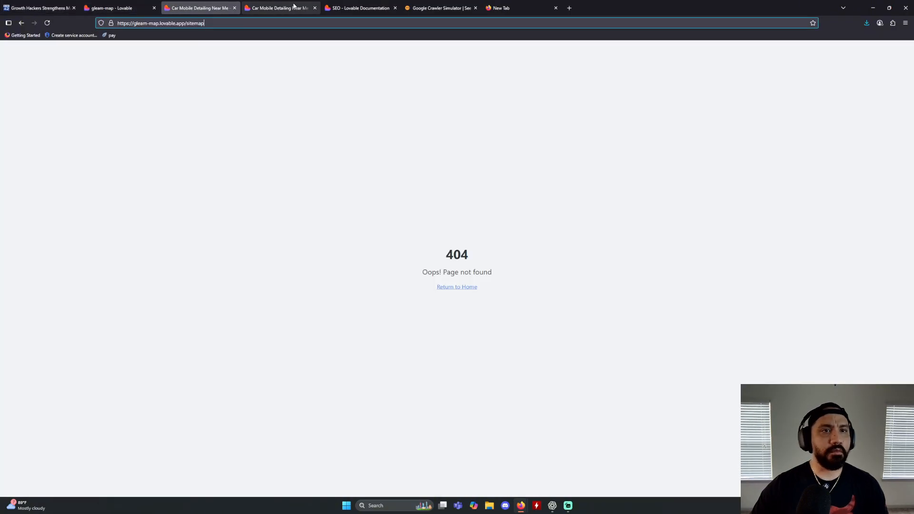
click(294, 4)
click(352, 3)
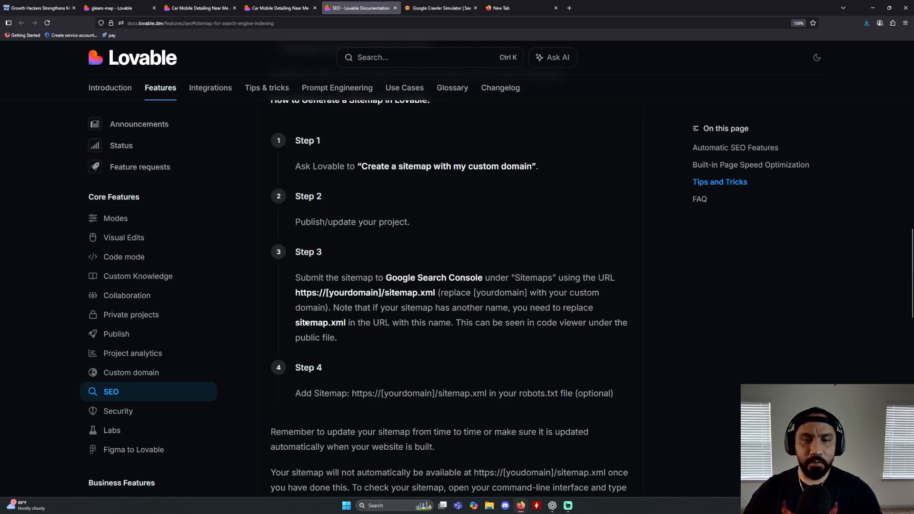
scroll(310, 318, down, 2)
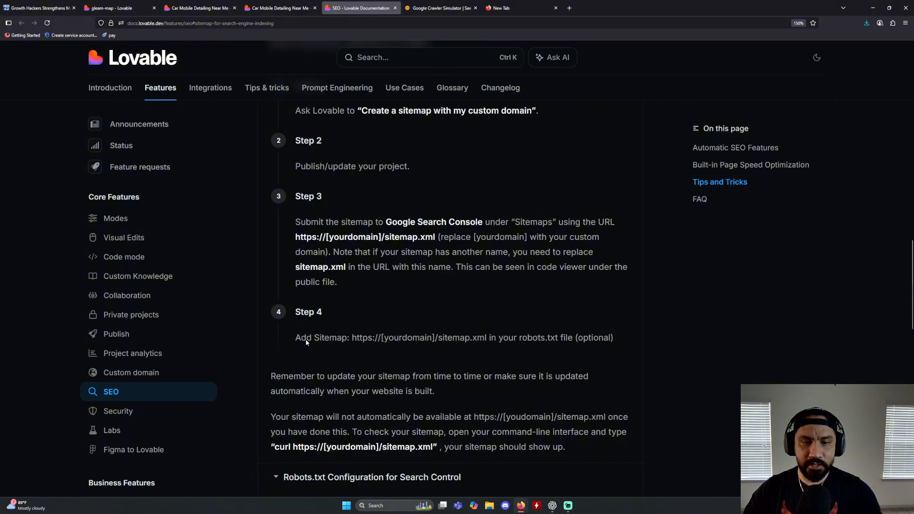
scroll(306, 342, down, 2)
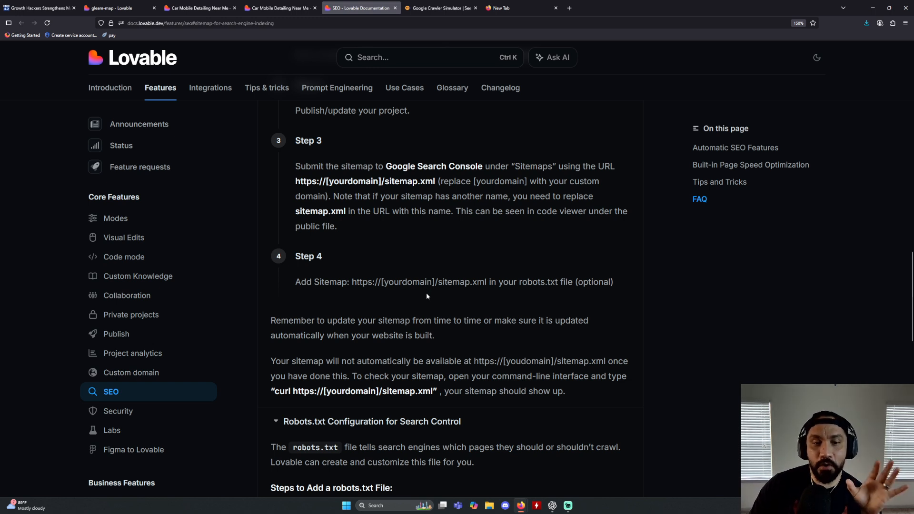
scroll(428, 303, up, 15)
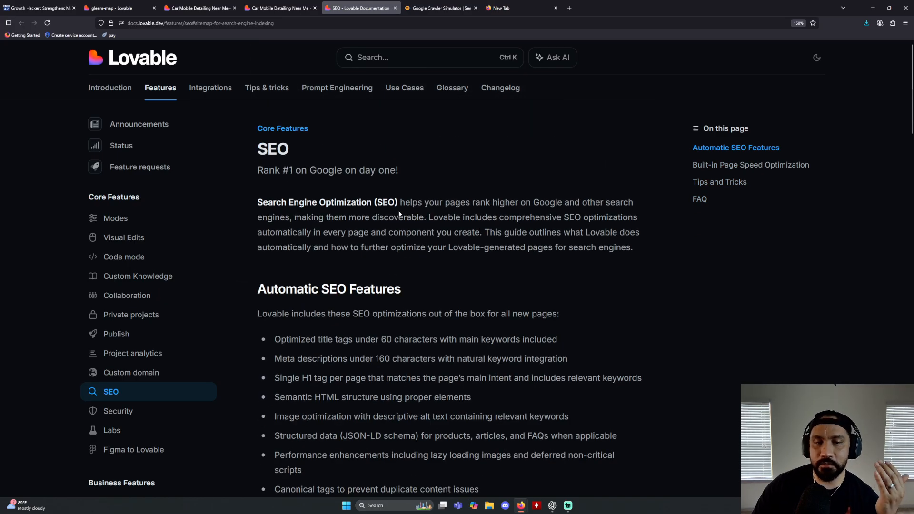
Reload the preview site at preview--gleam-map.lovable.app and return to the gleam-map project in Lovable.
click(283, 7)
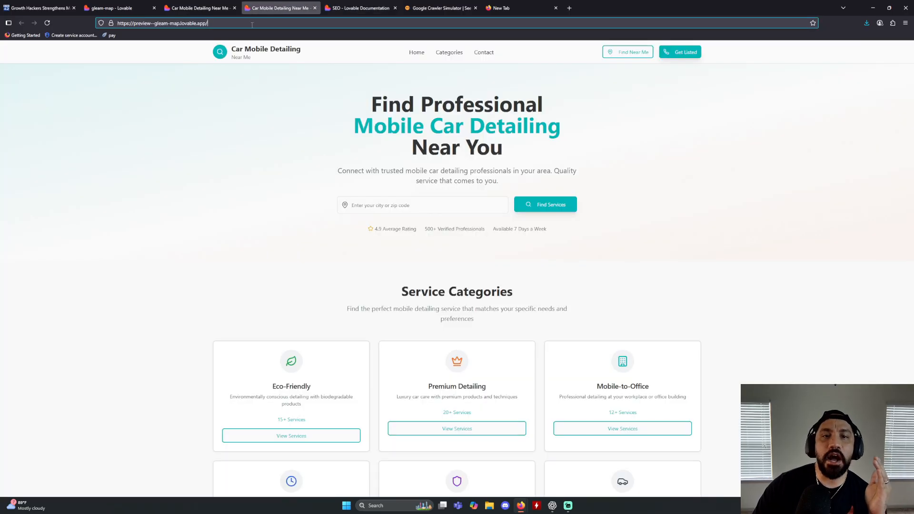
key(Return)
click(113, 8)
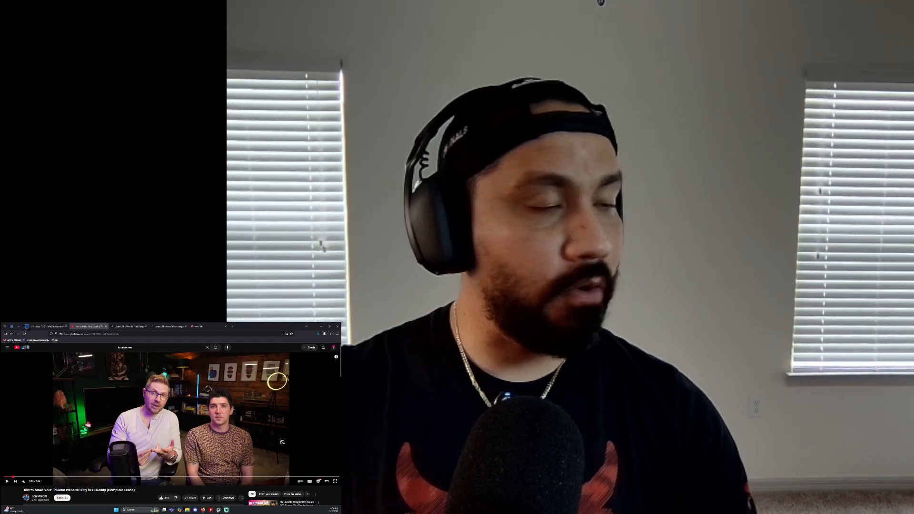
Expand and skim the description of the YouTube video "How to Make Your Lovable Website Fully SEO-Ready (Complete Guide)".
scroll(107, 466, down, 3)
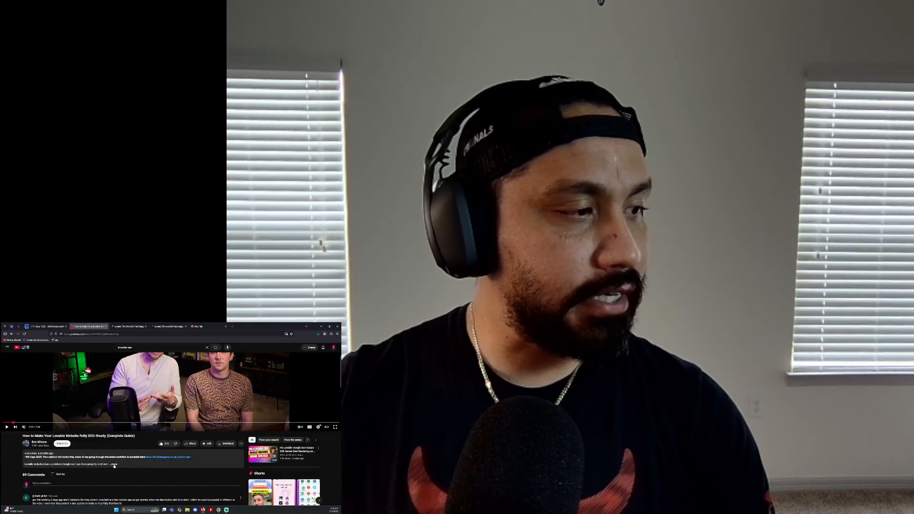
click(110, 465)
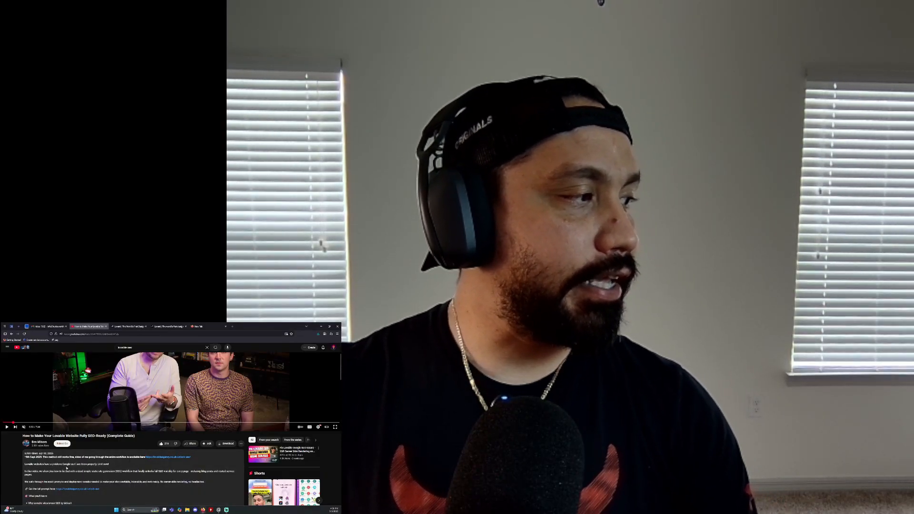
scroll(107, 469, up, 3)
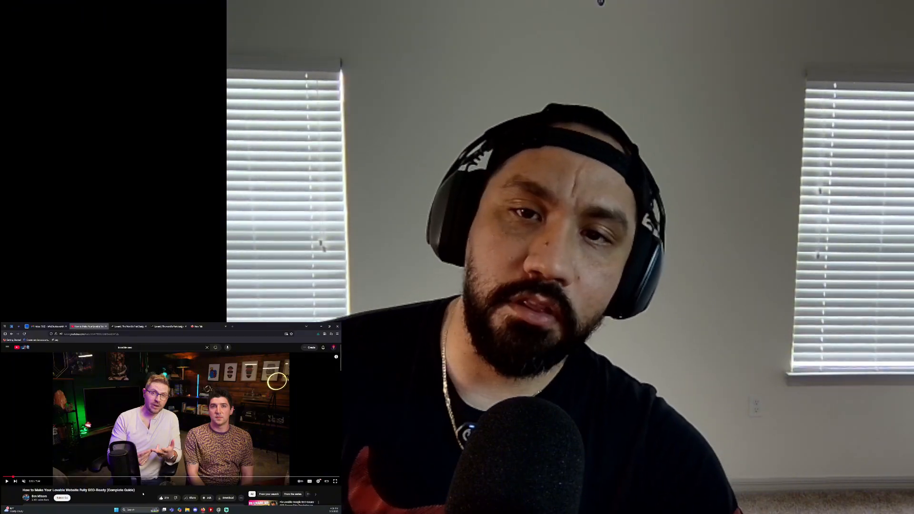